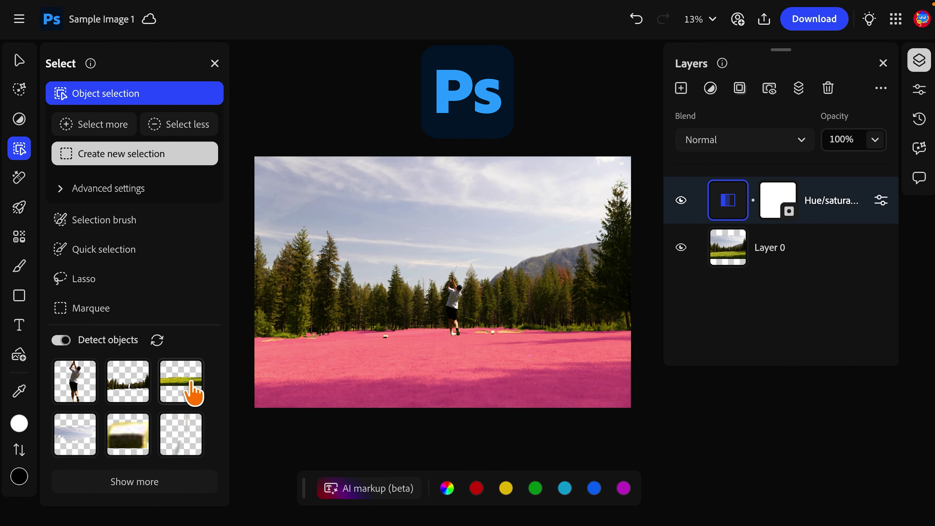
pyautogui.click(710, 88)
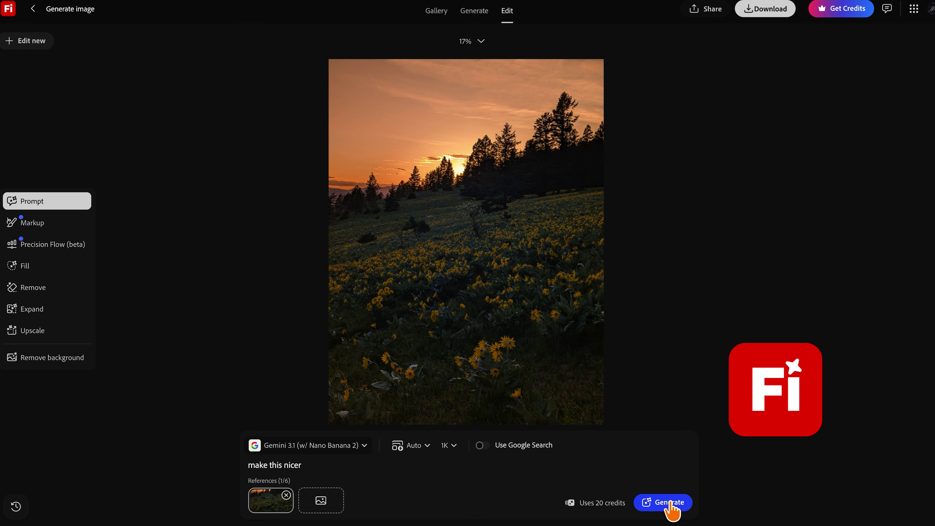
# Step: Switch to Adobe Firefly and generate a new version of the sunset meadow photo from the prompt "make this nicer"
pyautogui.click(671, 505)
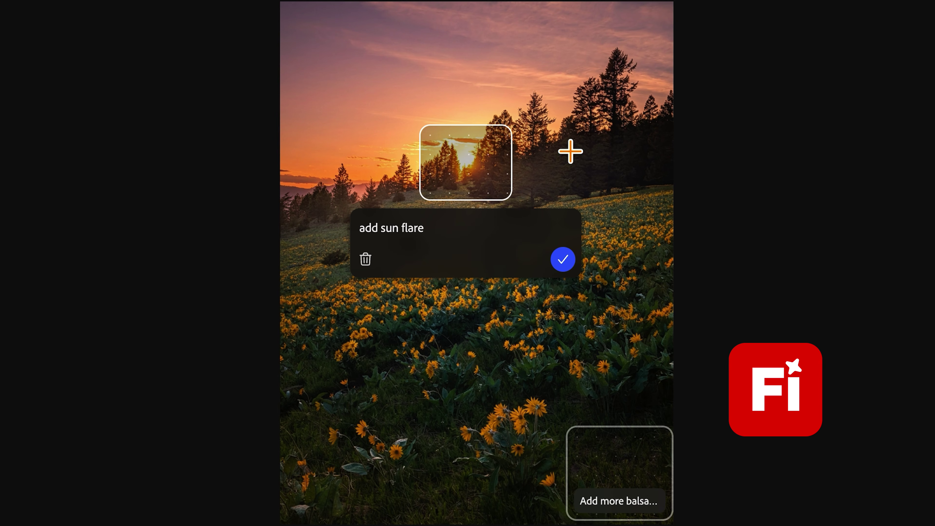
pyautogui.click(305, 417)
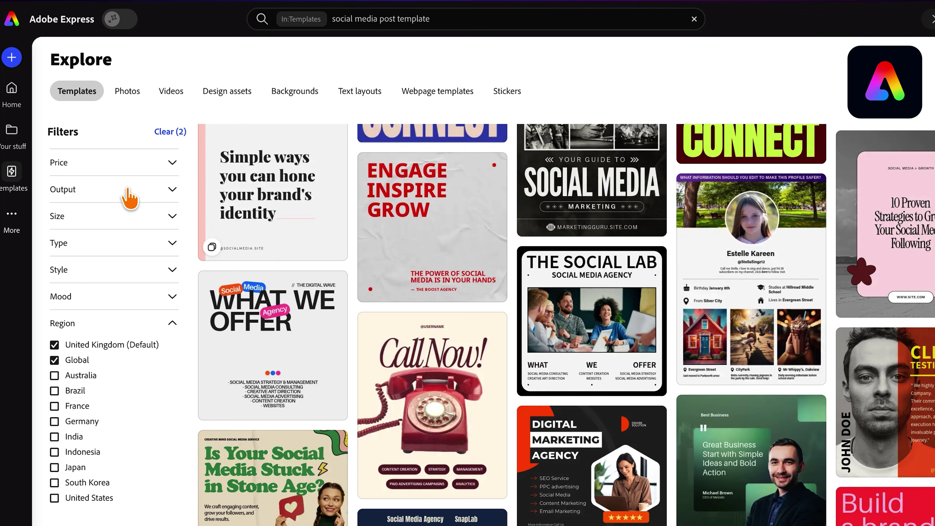
# Step: Switch to Adobe Express and look through the Output and Size filters for the social media post templates
pyautogui.click(128, 190)
pyautogui.click(137, 190)
pyautogui.click(139, 216)
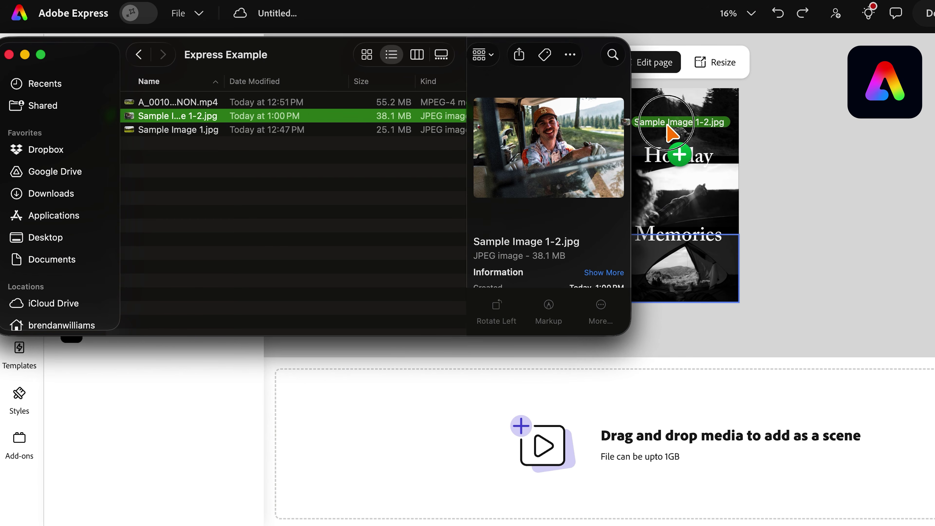
# Step: Replace the top photo of the Holiday Memories template with Sample Image 1-2.jpg
pyautogui.moveTo(671, 134); pyautogui.dragTo(674, 130)
pyautogui.doubleClick(675, 235)
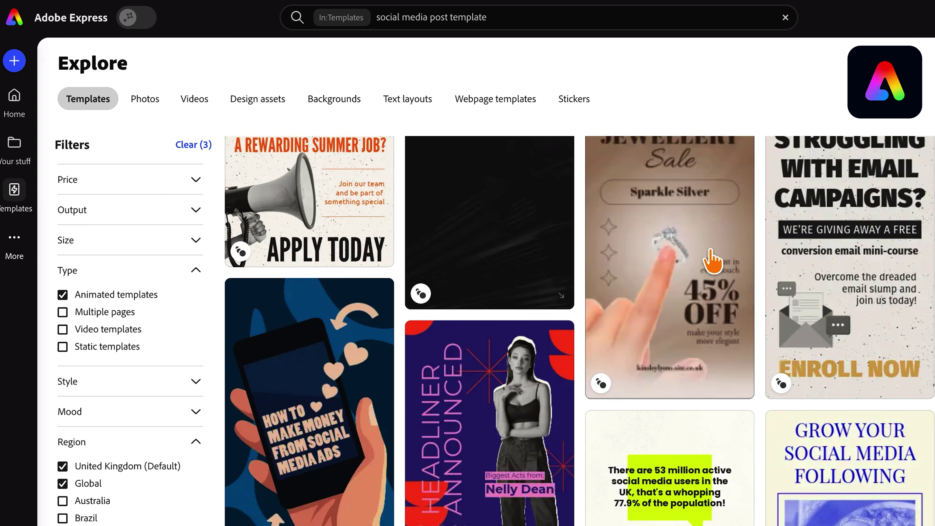
pyautogui.scroll(-20, 703, 260)
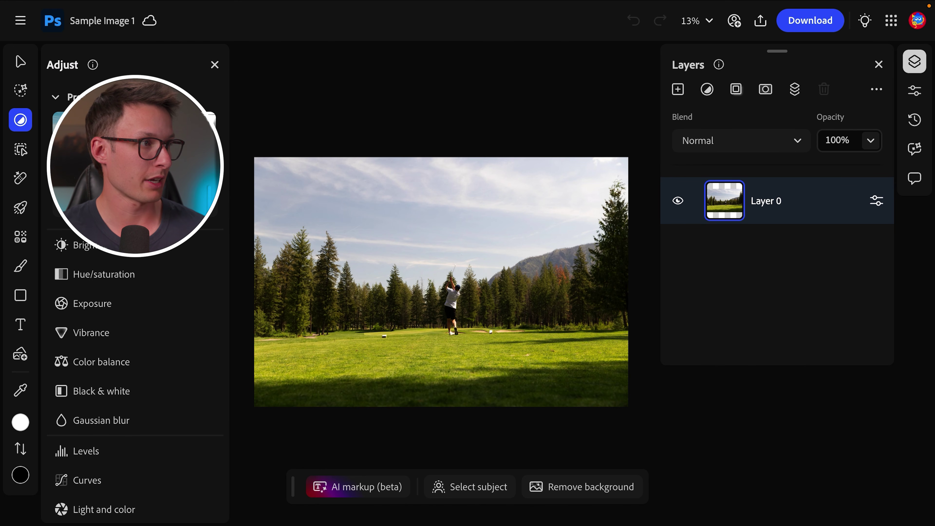
# Step: Switch to Photoshop and add a Hue/saturation adjustment layer above Layer 0 of the golf course photo
pyautogui.click(21, 125)
pyautogui.click(22, 123)
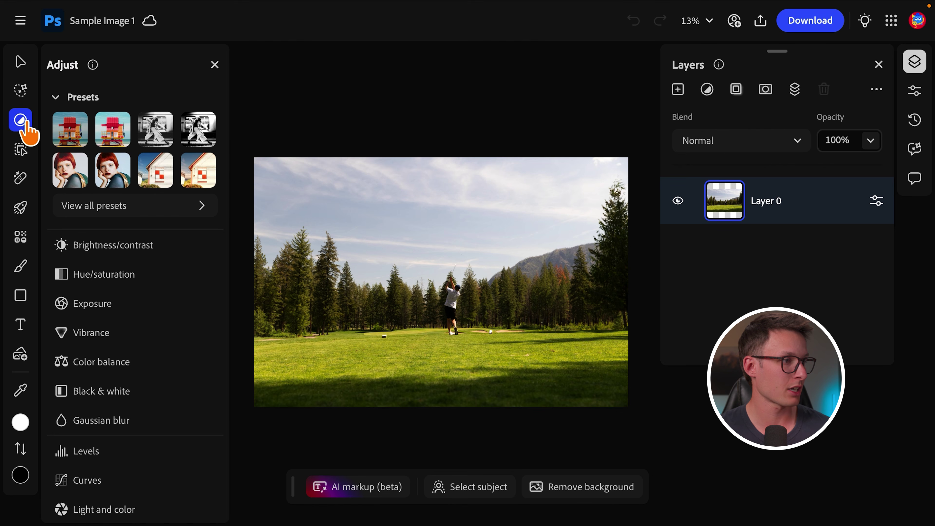
pyautogui.scroll(-1, 138, 254)
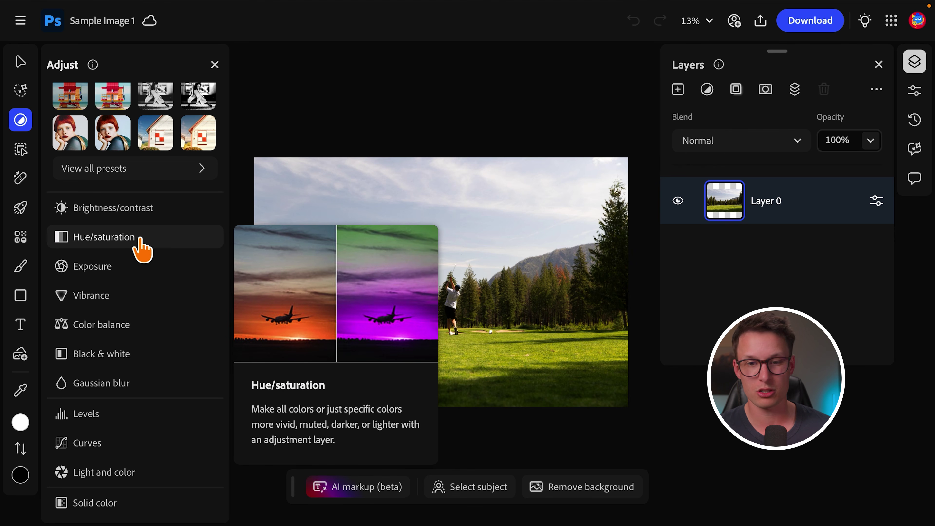
pyautogui.click(151, 238)
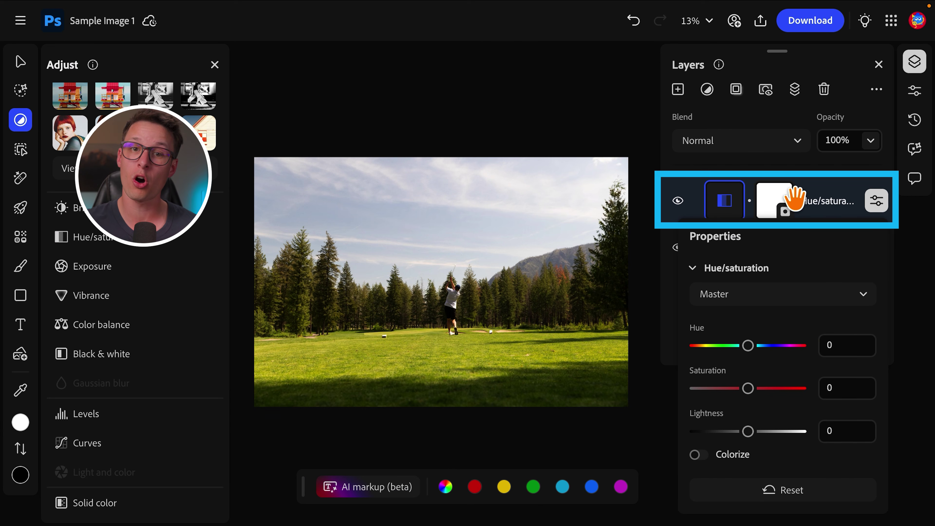
# Step: Adjust the Blues range of the Hue/saturation layer to hue 6, saturation 24 and lightness -19
pyautogui.click(767, 297)
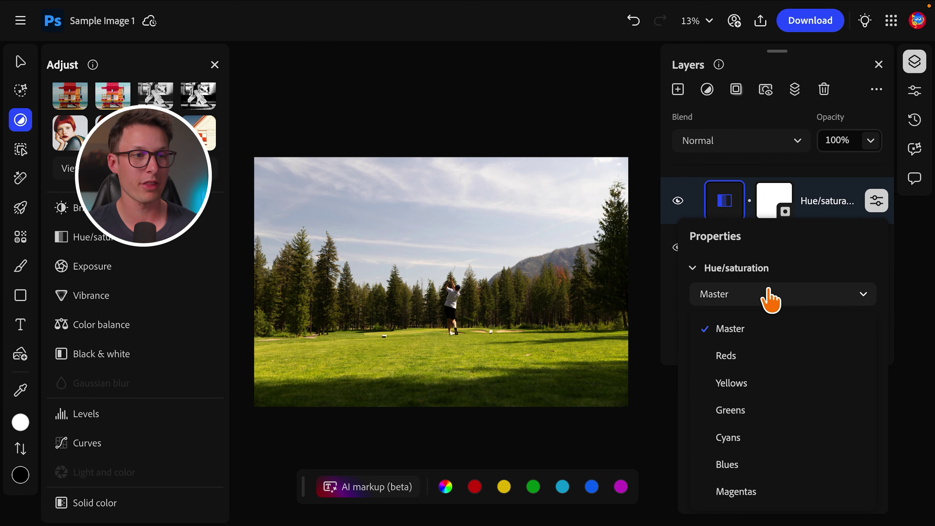
pyautogui.click(747, 464)
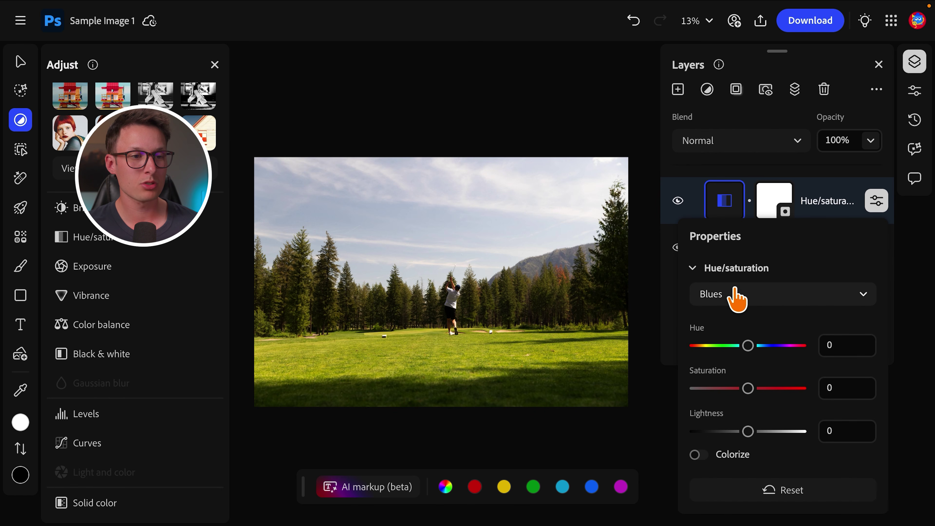
pyautogui.moveTo(748, 345)
pyautogui.mouseDown()
pyautogui.moveTo(765, 346)
pyautogui.moveTo(692, 346)
pyautogui.moveTo(766, 348)
pyautogui.moveTo(716, 346)
pyautogui.moveTo(757, 345)
pyautogui.mouseUp()
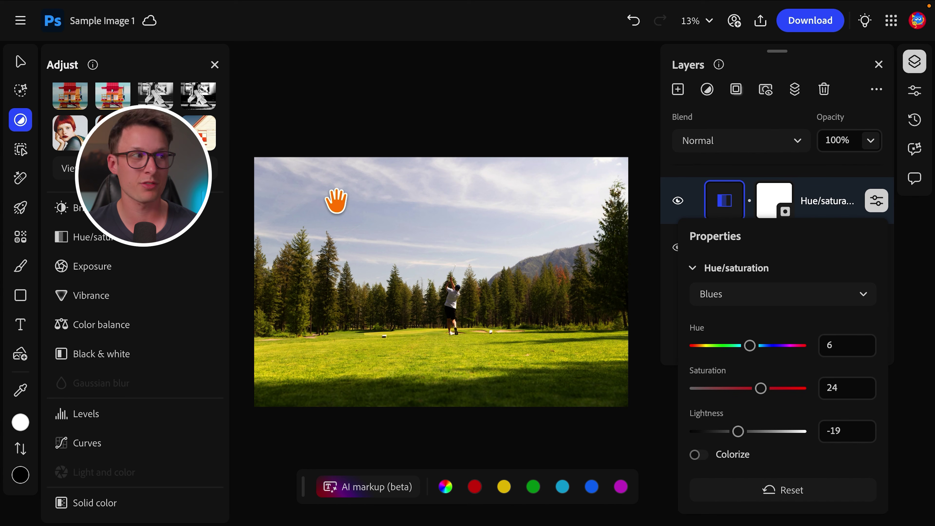
# Step: Select the golfer in the photo using the automatically detected objects
pyautogui.moveTo(17, 119)
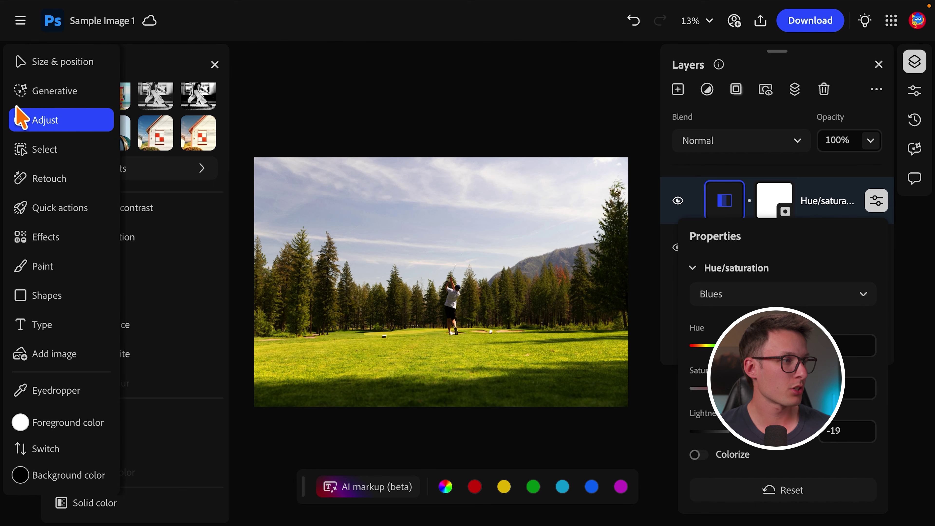
pyautogui.click(52, 149)
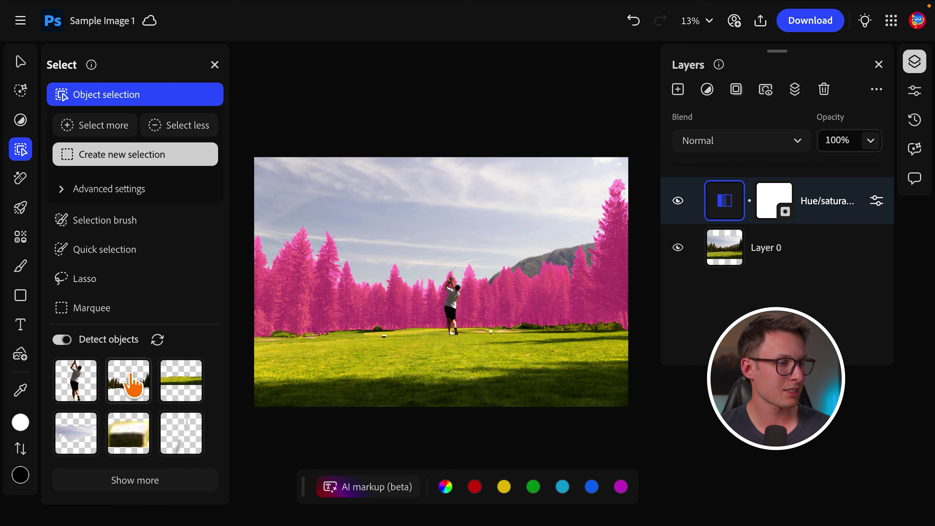
pyautogui.click(77, 381)
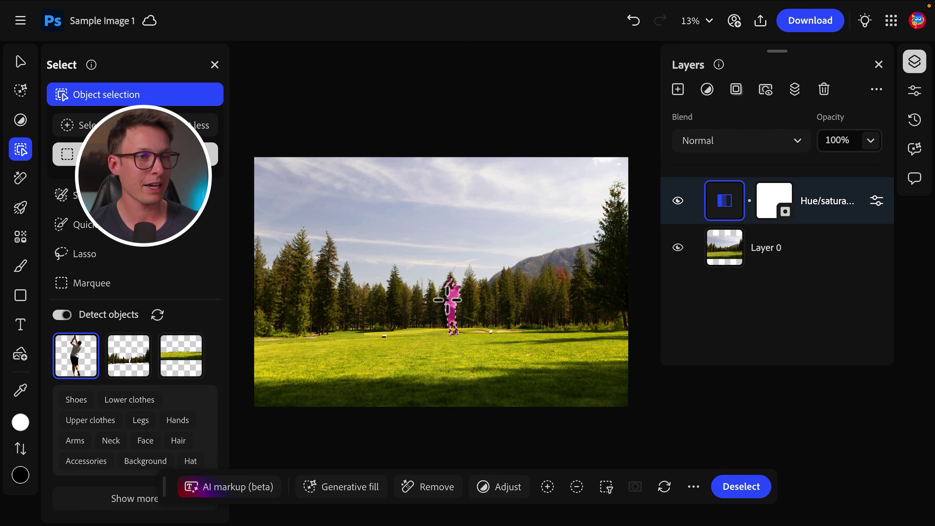
# Step: Add a Curves adjustment layer to the selected golfer and raise the curve's midtones and shadows to brighten him
pyautogui.click(707, 90)
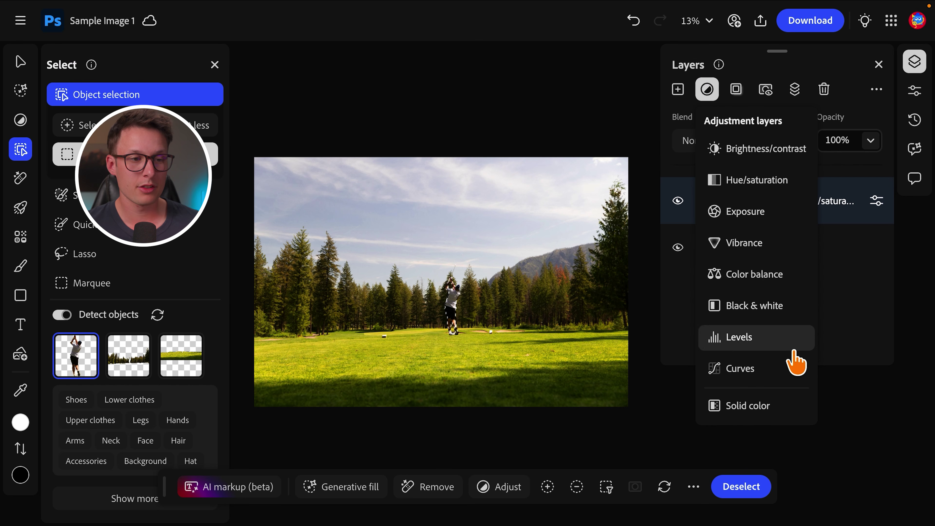
pyautogui.click(773, 368)
pyautogui.scroll(-2, 777, 375)
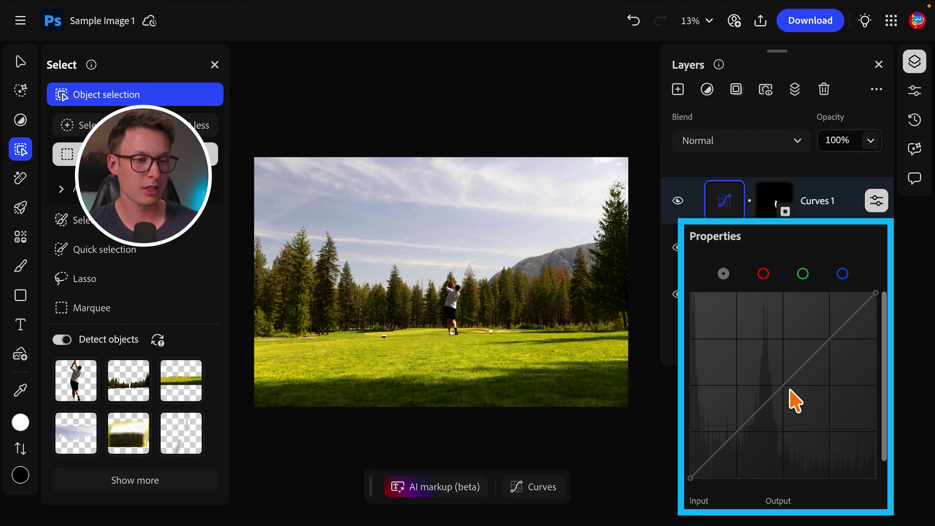
pyautogui.moveTo(779, 385); pyautogui.dragTo(774, 363)
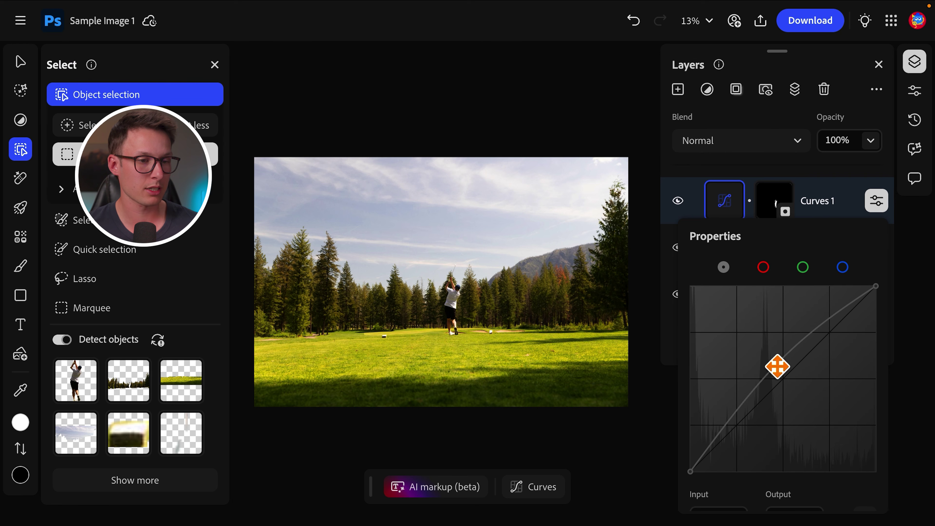
pyautogui.moveTo(718, 431); pyautogui.dragTo(717, 428)
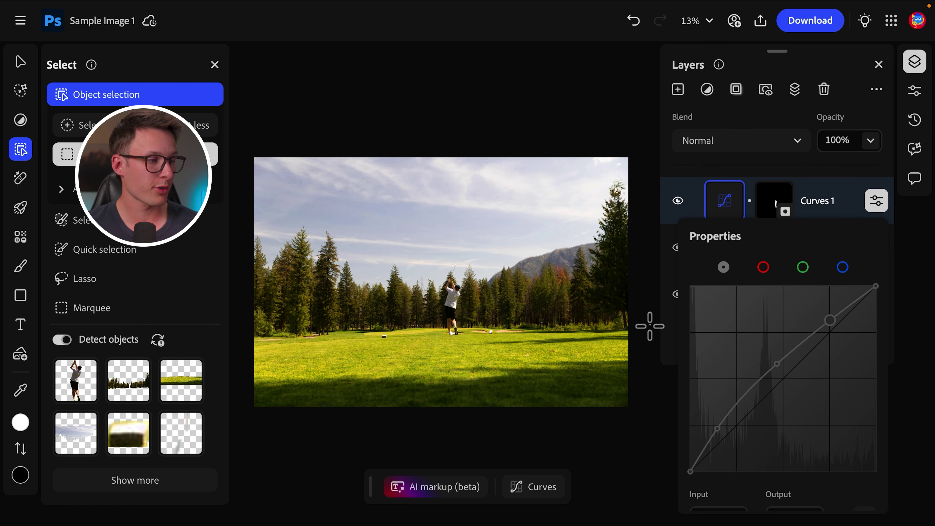
# Step: Select the detected sky and darken it with a Curves adjustment layer, moving the black point to input 97, output 0
pyautogui.click(81, 434)
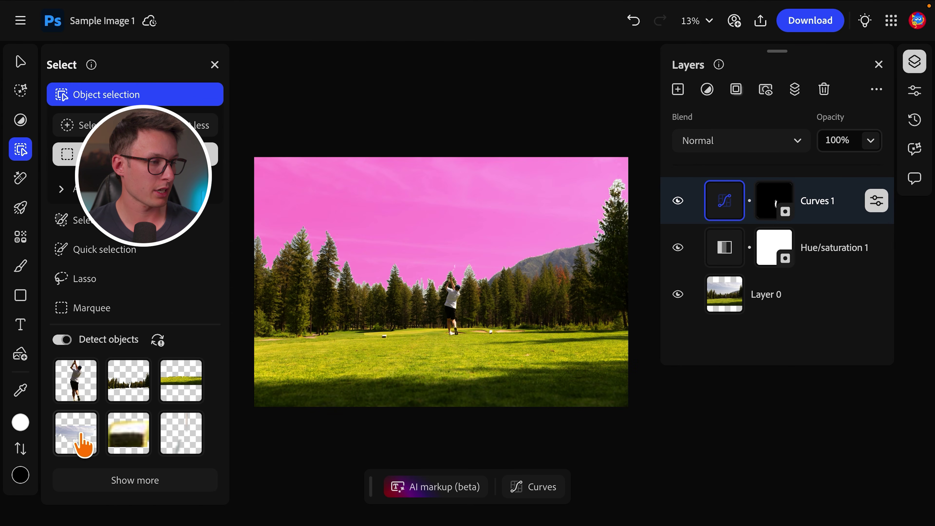
pyautogui.click(80, 435)
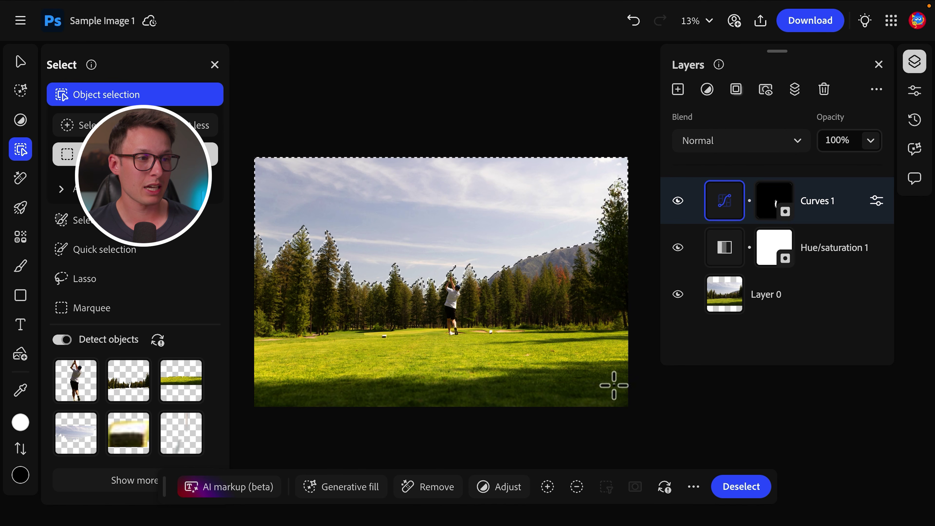
pyautogui.click(699, 89)
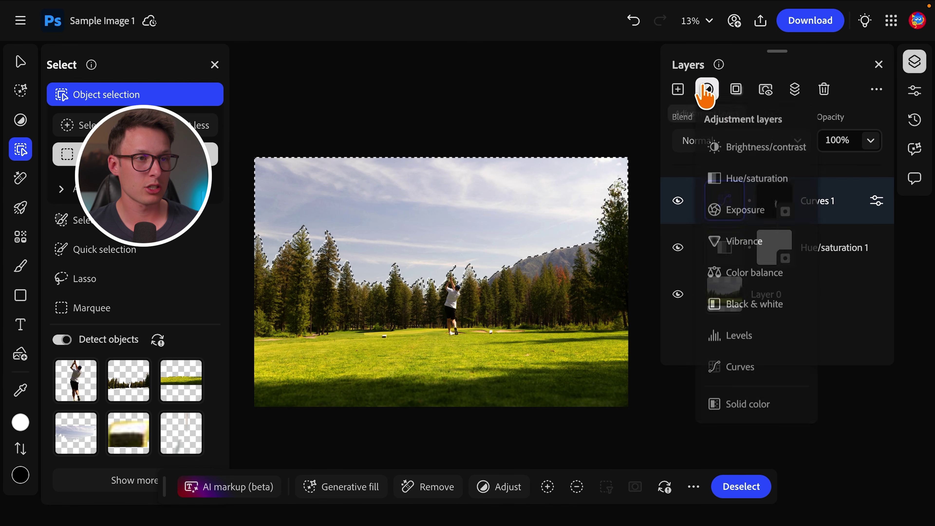
pyautogui.click(767, 368)
pyautogui.scroll(-3, 780, 382)
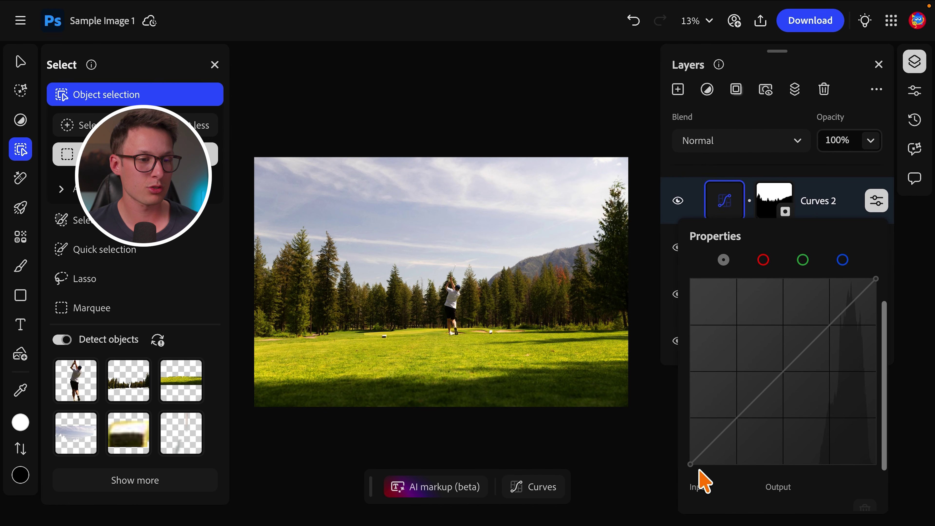
pyautogui.moveTo(691, 464); pyautogui.dragTo(762, 465)
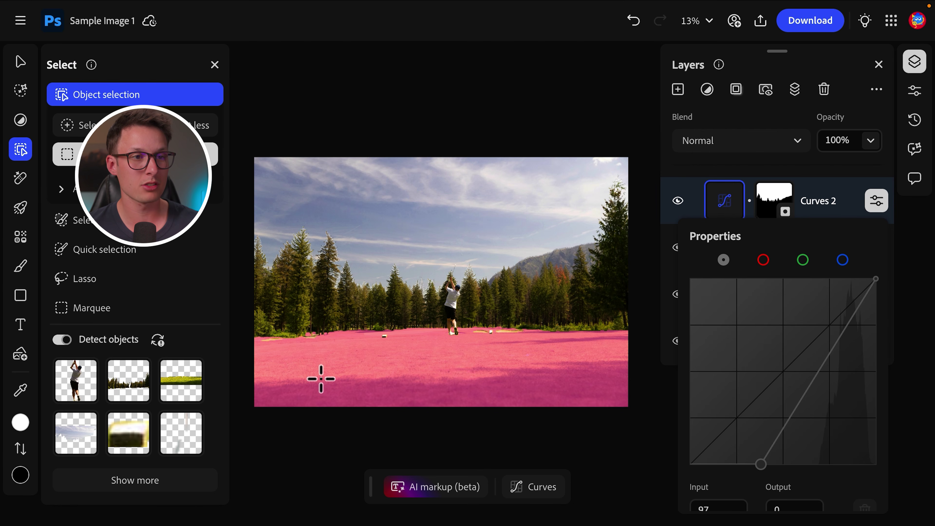
# Step: Soften the sky Curves layer's mask with a Gaussian blur of 171.4
pyautogui.click(769, 210)
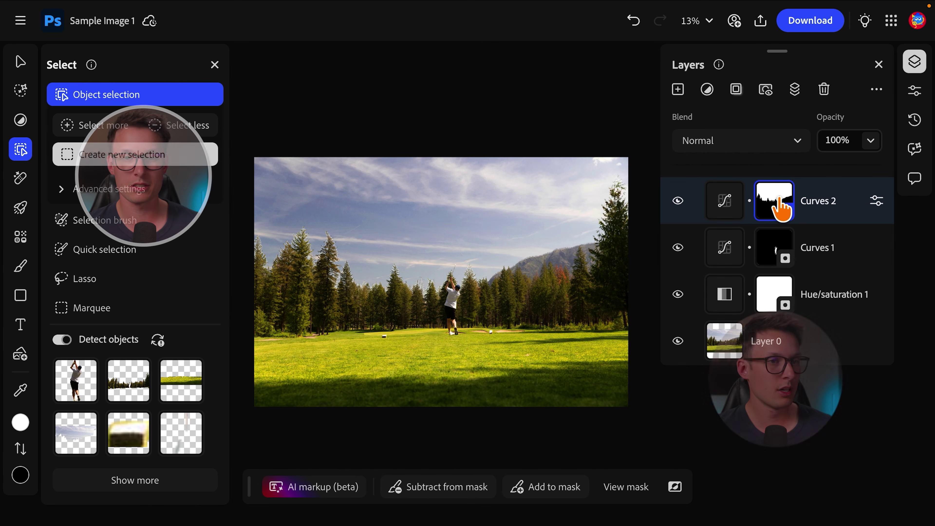
pyautogui.click(20, 120)
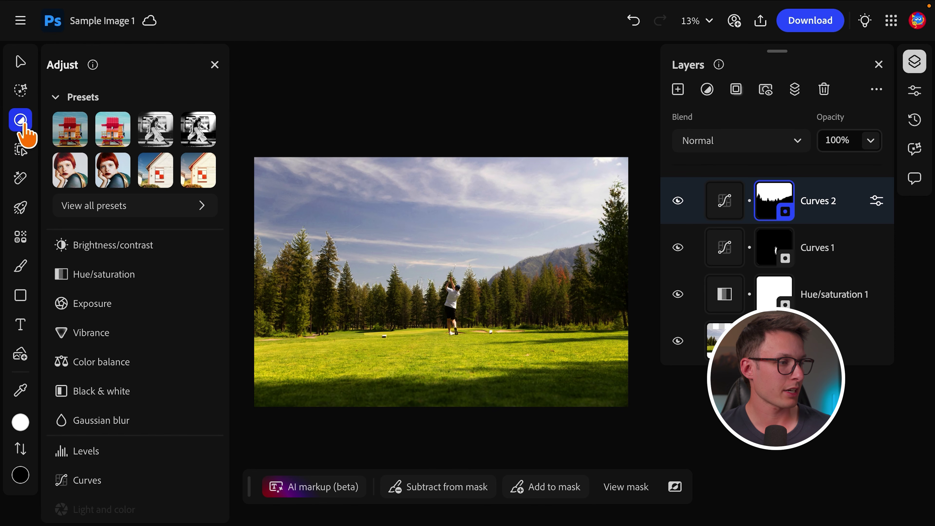
pyautogui.click(122, 420)
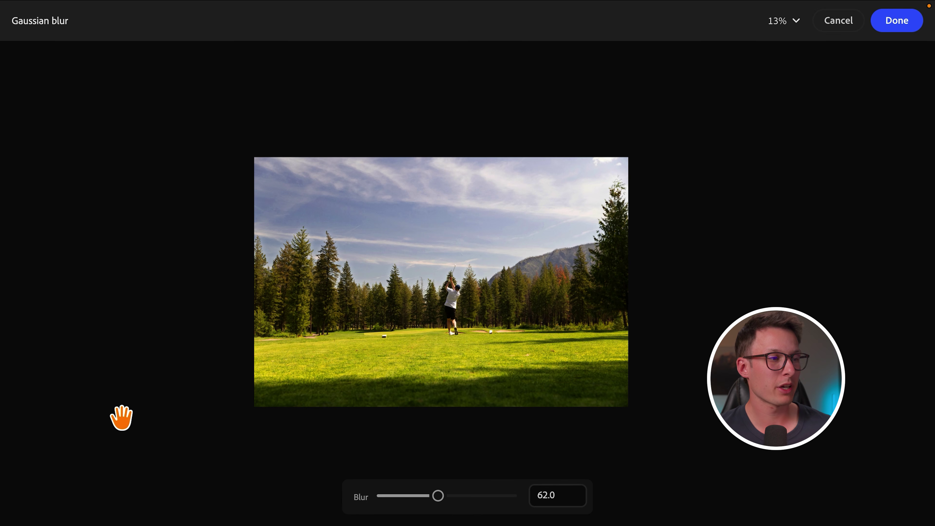
pyautogui.click(439, 497)
pyautogui.moveTo(441, 499); pyautogui.dragTo(468, 498)
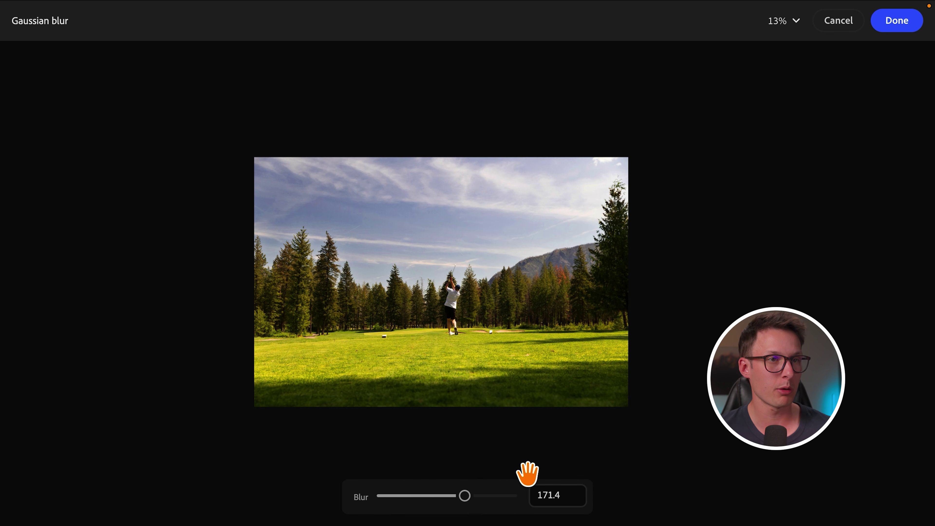
pyautogui.click(897, 20)
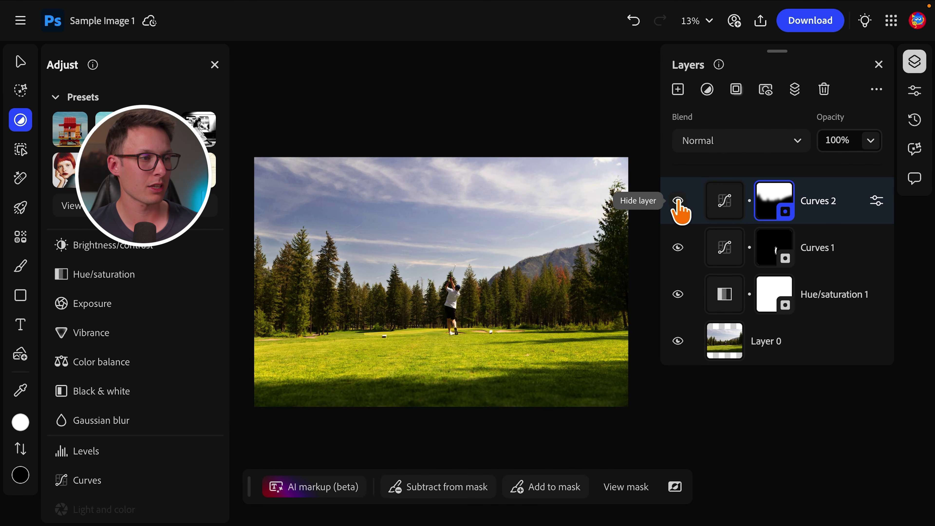
# Step: Compare the photo before and after by toggling the sky Curves layer and then all adjustment layers off and on
pyautogui.click(677, 201)
pyautogui.click(677, 201)
pyautogui.click(677, 201)
pyautogui.click(677, 201)
pyautogui.keyDown('alt'); pyautogui.click(677, 341); pyautogui.keyUp('alt')
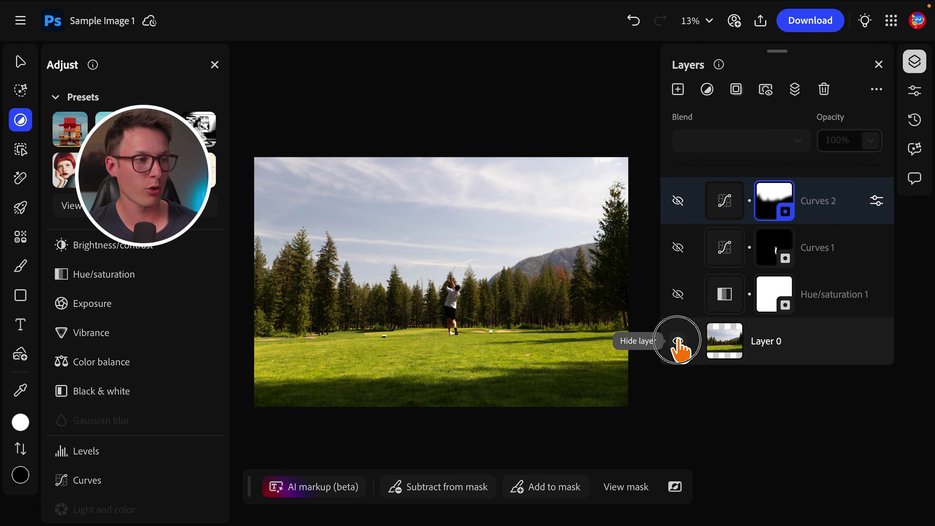
pyautogui.keyDown('alt'); pyautogui.click(678, 340); pyautogui.keyUp('alt')
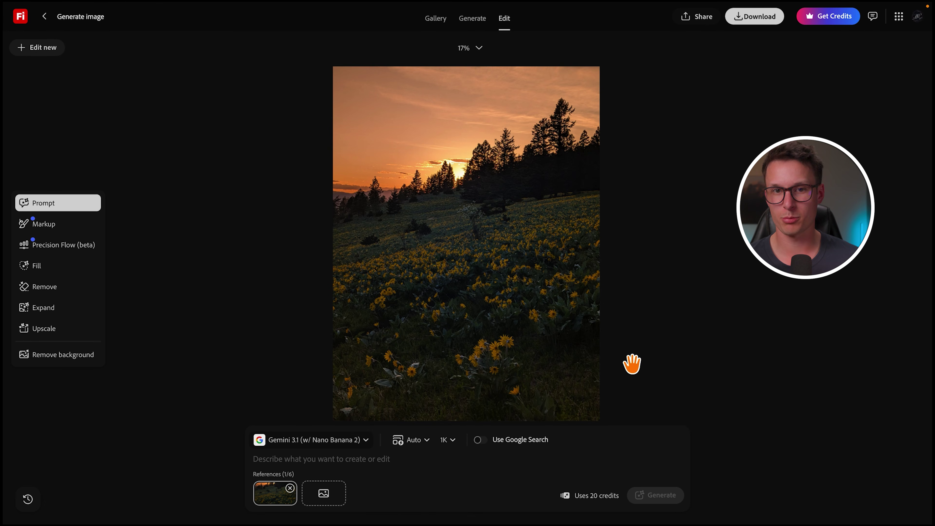
# Step: Generate an edited sunset photo from the prompt "make this nicer" using Gemini 3.1 (w/ Nano Banana 2), Auto aspect ratio and 1K resolution
pyautogui.click(430, 460)
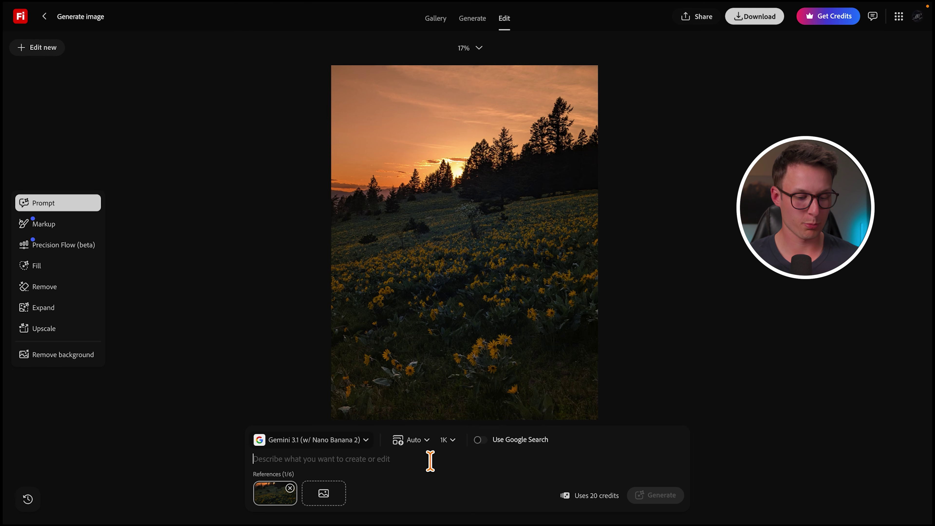
pyautogui.write('make this nicer')
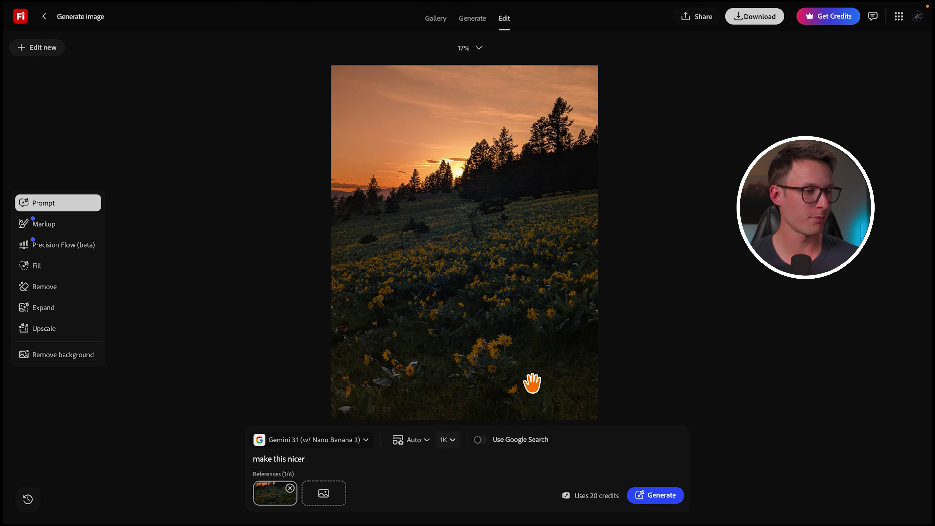
pyautogui.click(341, 440)
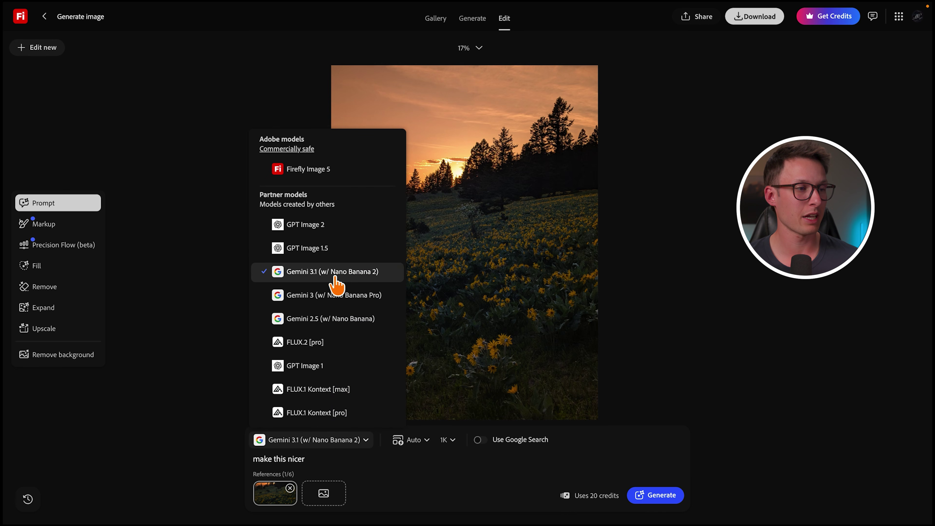
pyautogui.click(416, 440)
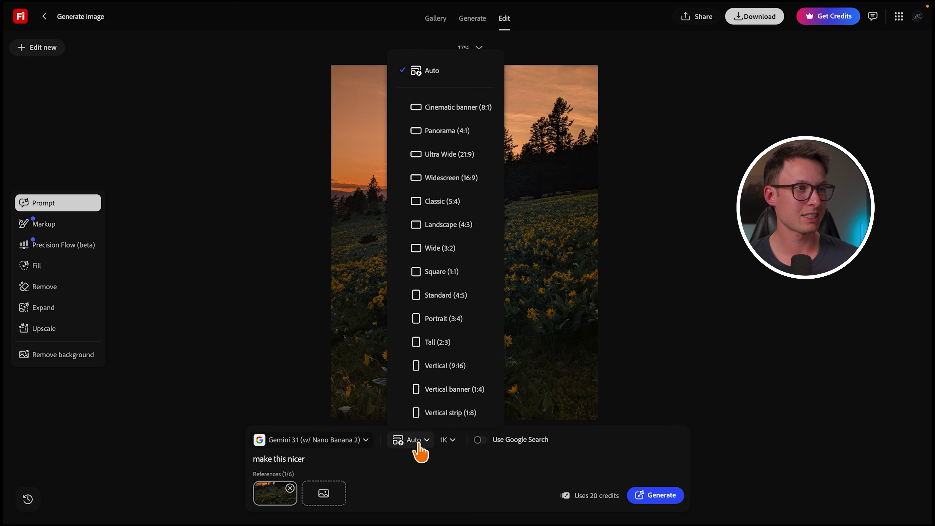
pyautogui.click(420, 458)
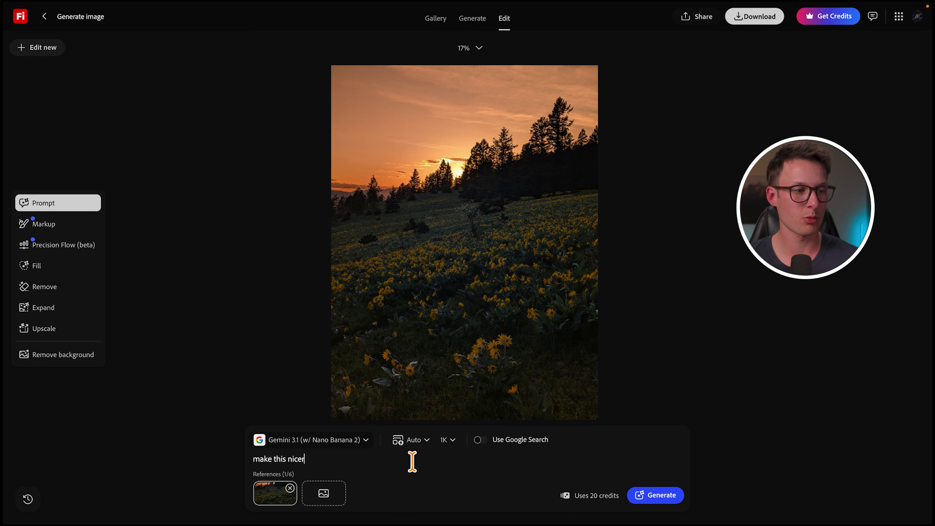
pyautogui.click(449, 441)
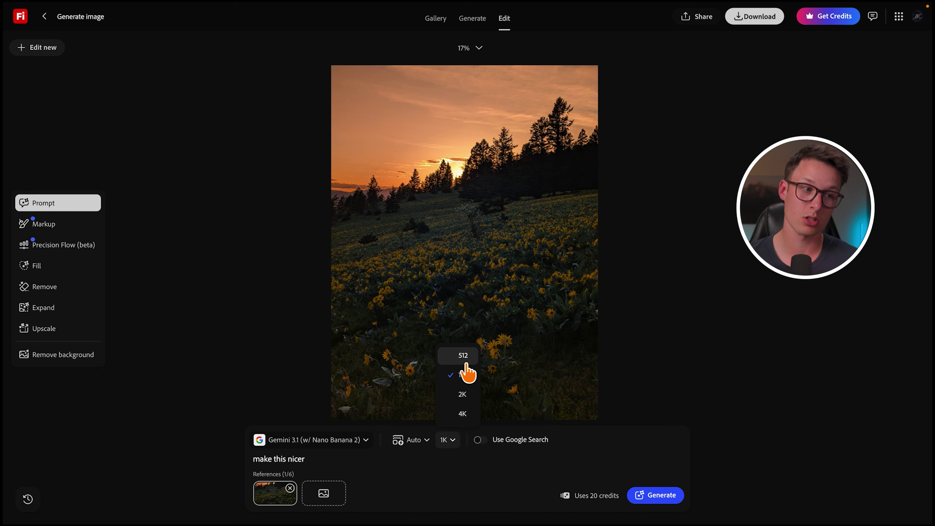
pyautogui.click(464, 414)
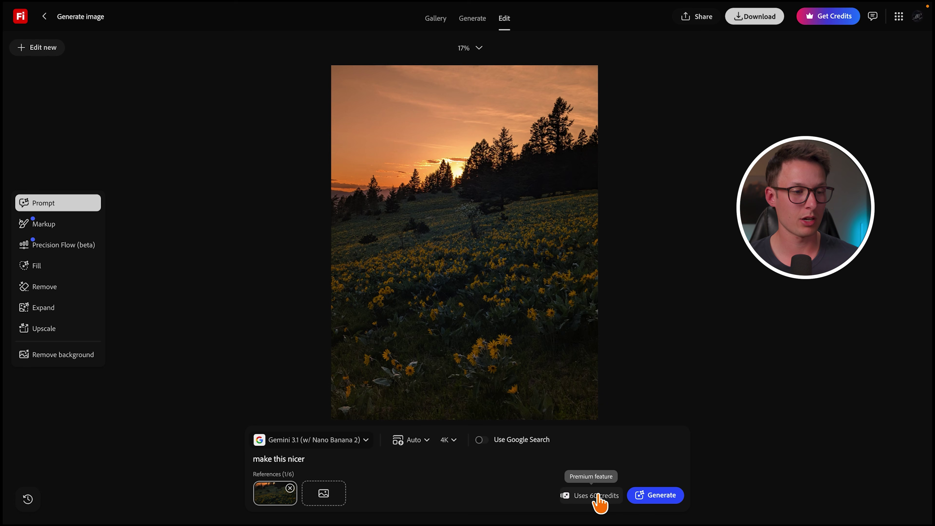
pyautogui.click(447, 440)
pyautogui.click(460, 376)
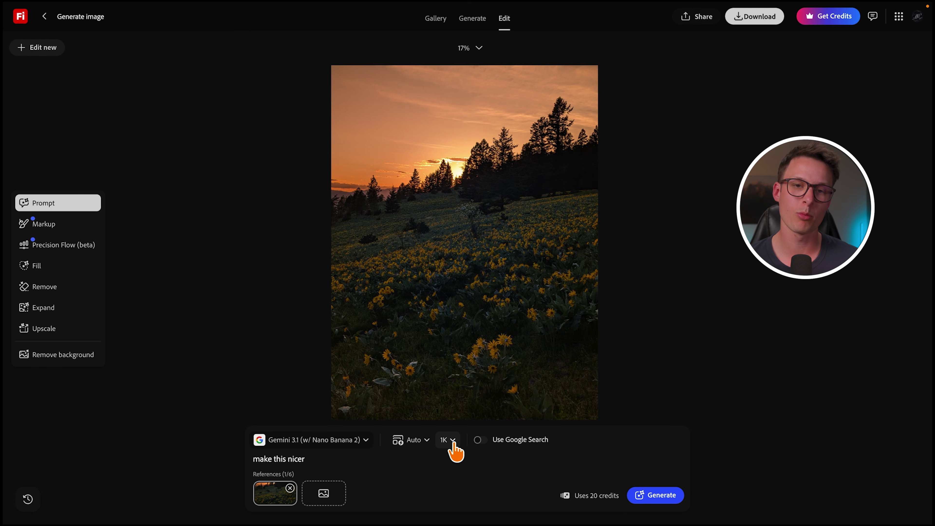
pyautogui.click(663, 497)
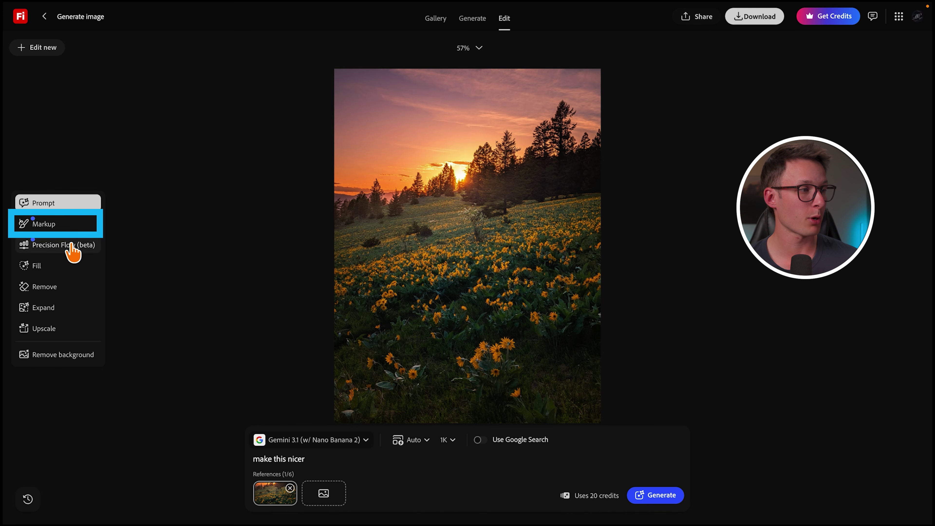
# Step: Mark up a region in the photo's lower-right corner with the note "Add more balsam root flowers here"
pyautogui.click(66, 226)
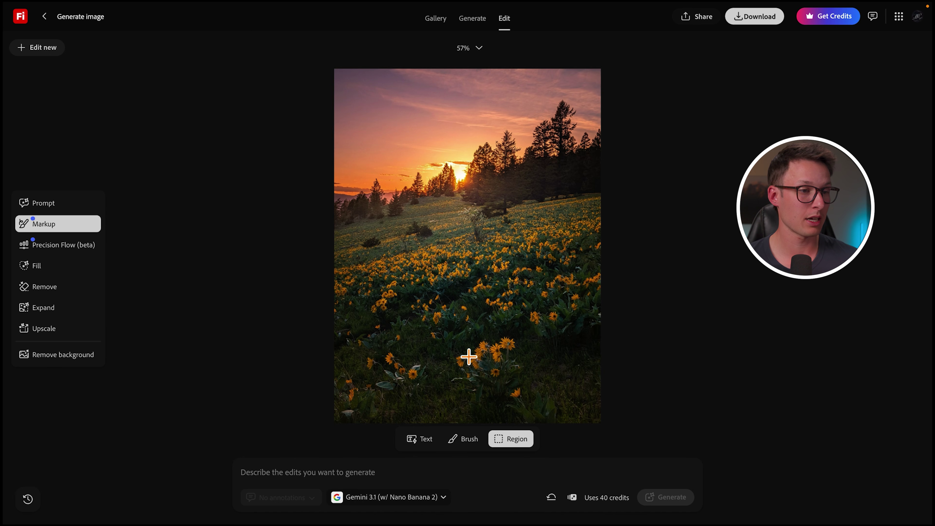
pyautogui.moveTo(530, 359); pyautogui.dragTo(598, 416)
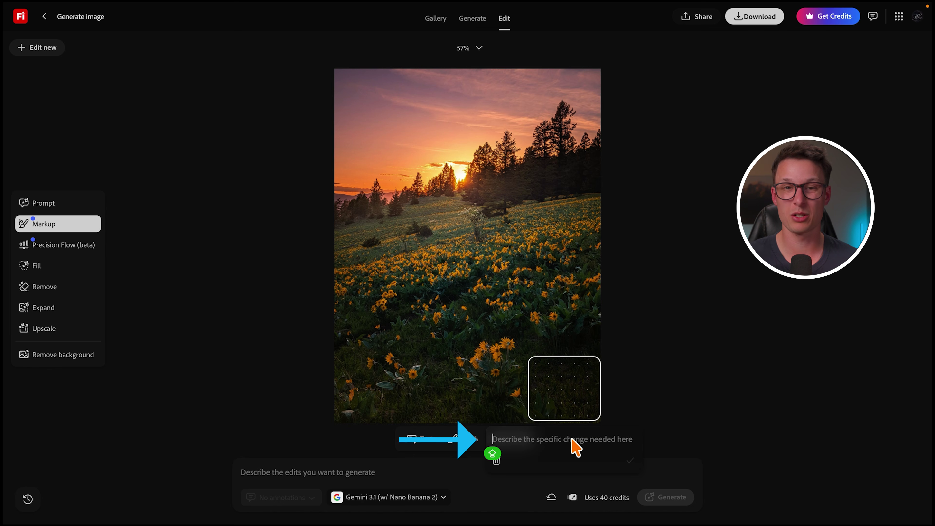
pyautogui.write('Add more balsam root flowers here')
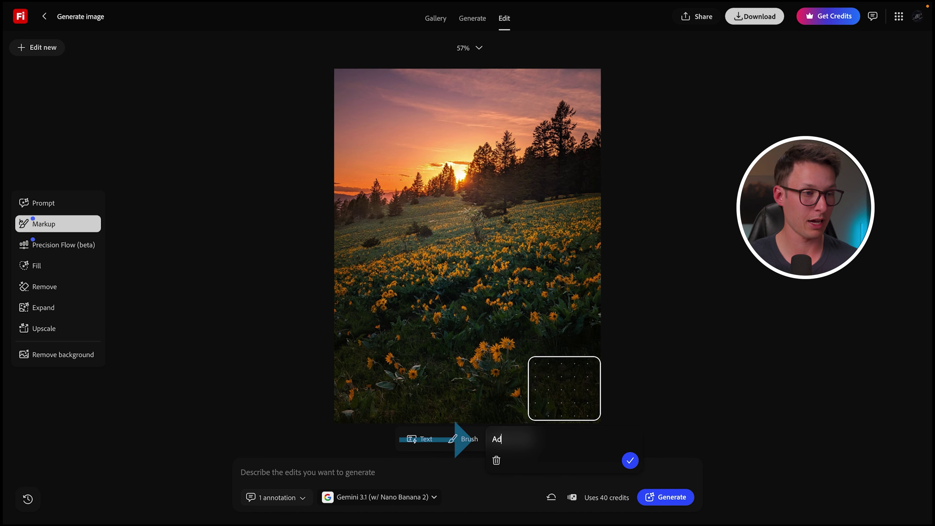
pyautogui.click(629, 460)
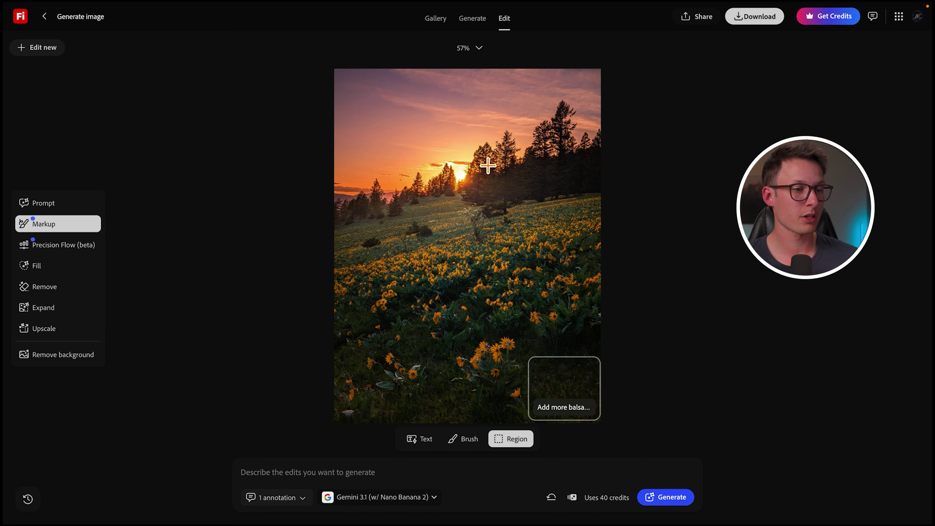
# Step: Mark a second region around the setting sun with the note "add sun flare" and generate the annotated edits
pyautogui.moveTo(429, 153); pyautogui.dragTo(490, 203)
pyautogui.write('add ')
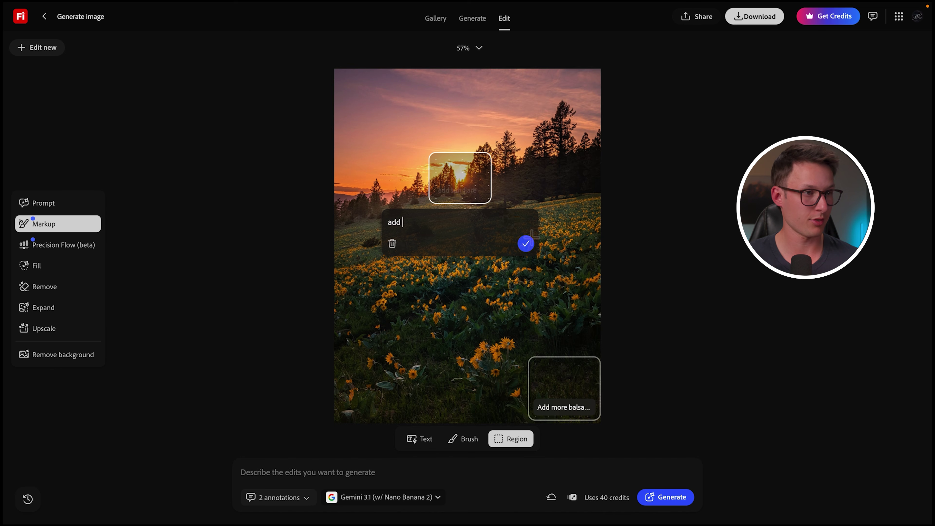
pyautogui.write('sun flare')
pyautogui.press('Return')
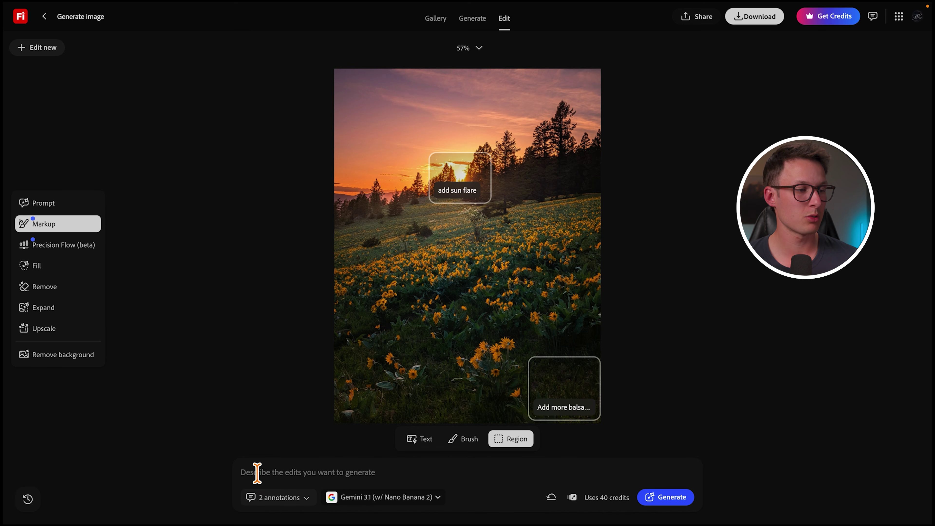
pyautogui.click(675, 500)
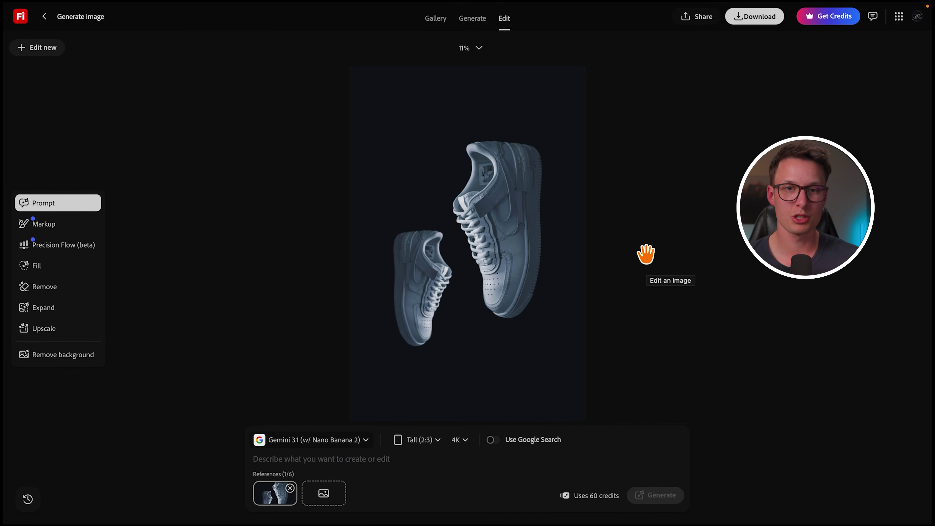
# Step: Remove the shoe photo's background and generate a high-end pastel advertisement with only the shoes' toes coming out of white fluffy clouds in a minimal sky
pyautogui.click(82, 356)
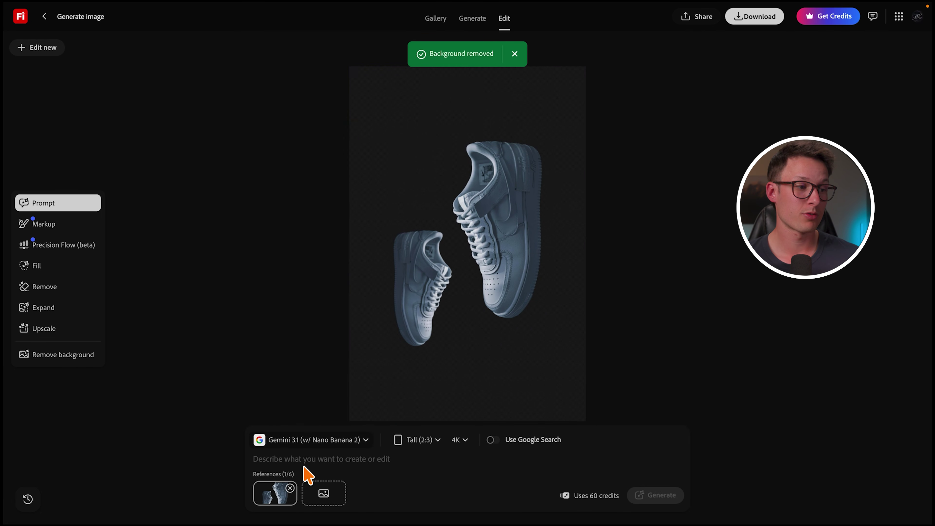
pyautogui.click(307, 440)
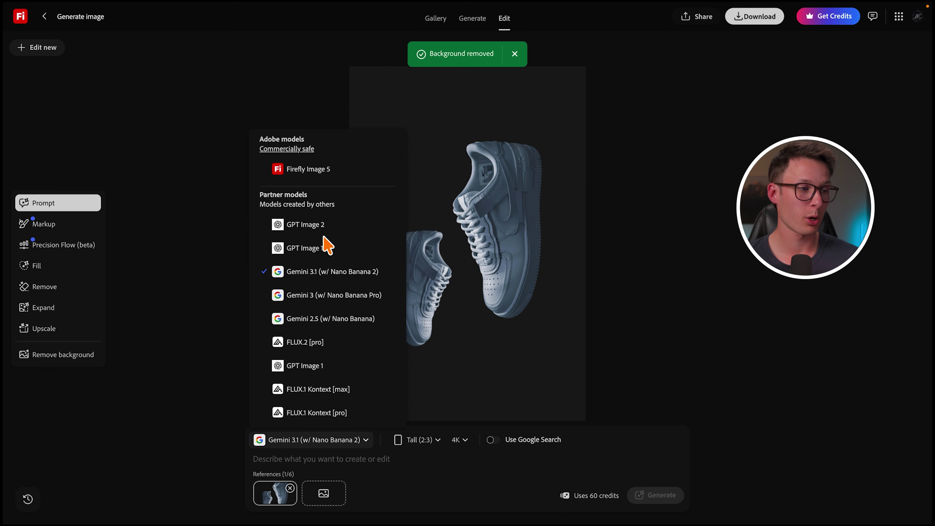
pyautogui.click(358, 456)
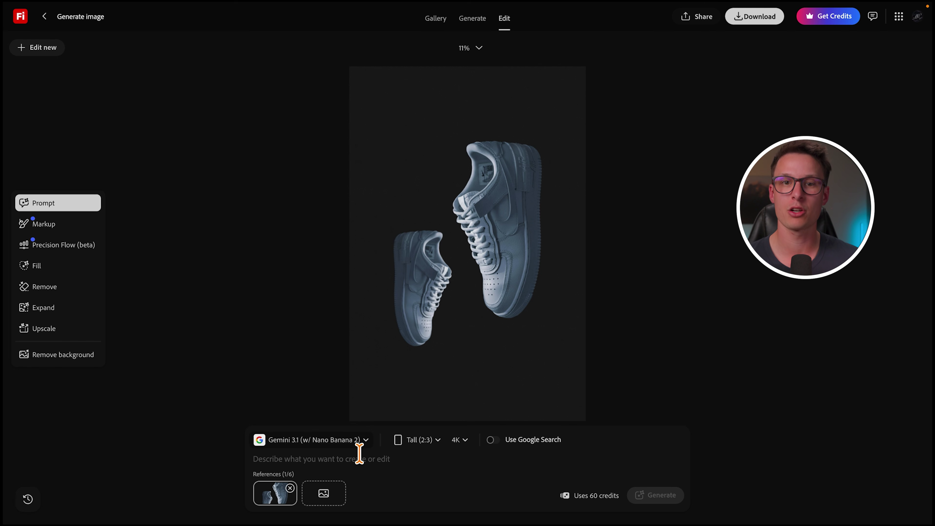
pyautogui.write('place these shoes in the sky coming out of white fluffy clouds. The photo should feel light and punchy and like a high end advertisement. Use pastel tones and keep the sky minimal. Only the toes of the shoes should be coming from the clouds.')
pyautogui.moveTo(252, 445); pyautogui.dragTo(698, 463)
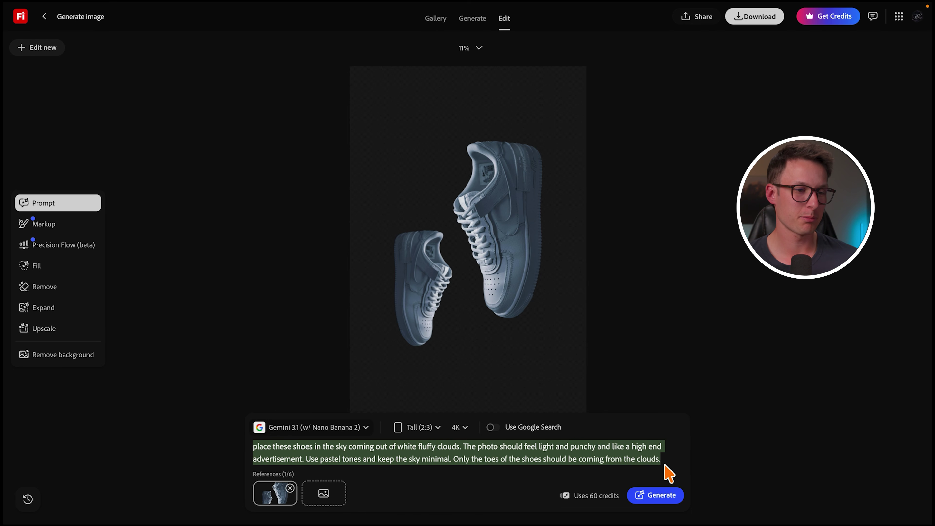
pyautogui.click(668, 498)
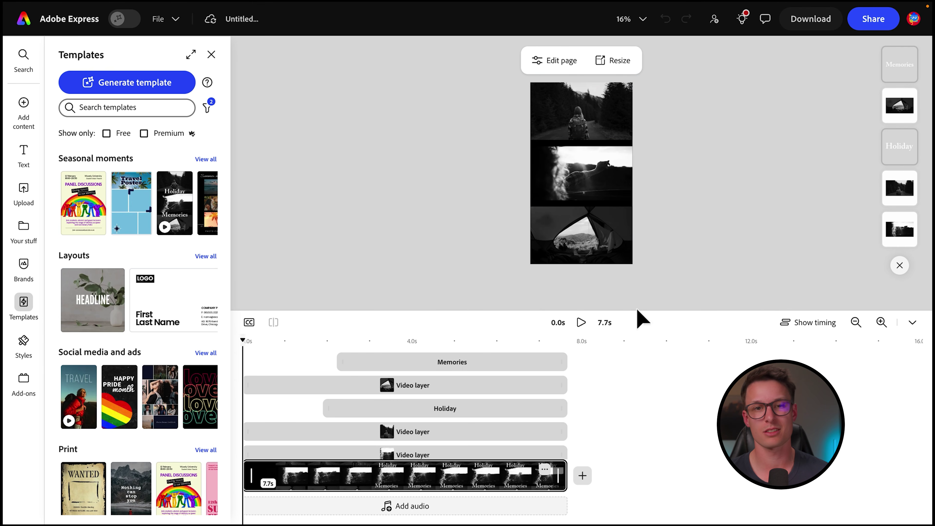
# Step: Preview the Holiday Memories template in Adobe Express and replace its clips, top to bottom, with Sample Image 1-2.jpg, the MP4 video and Sample Image 1.jpg
pyautogui.click(581, 323)
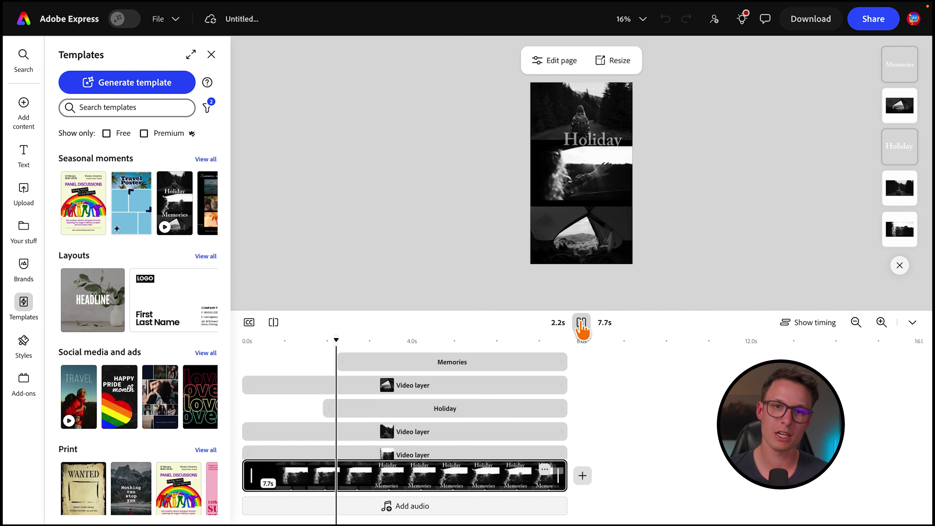
pyautogui.click(582, 322)
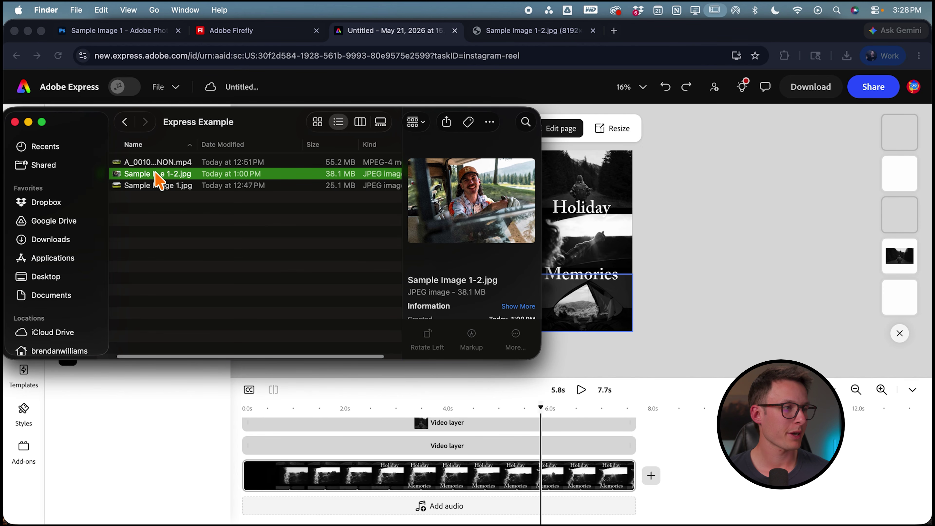
pyautogui.moveTo(473, 216); pyautogui.dragTo(577, 187)
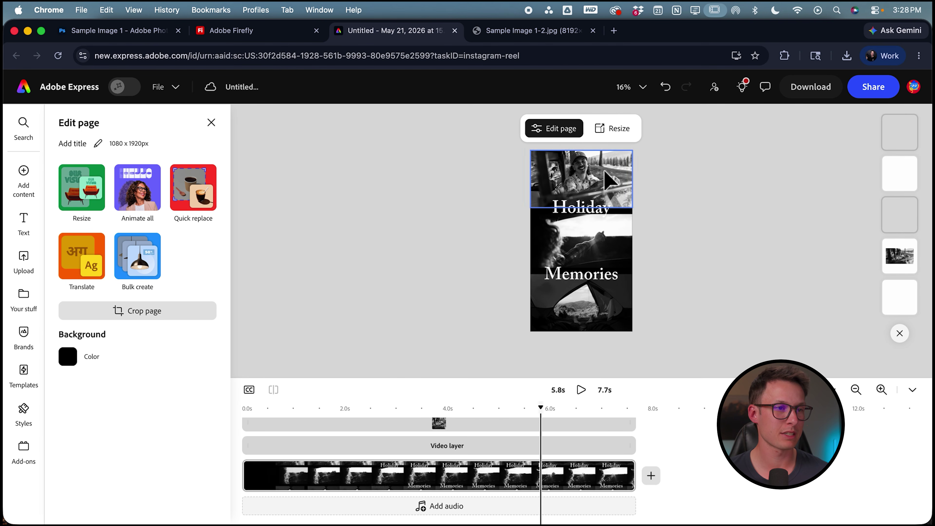
pyautogui.click(72, 515)
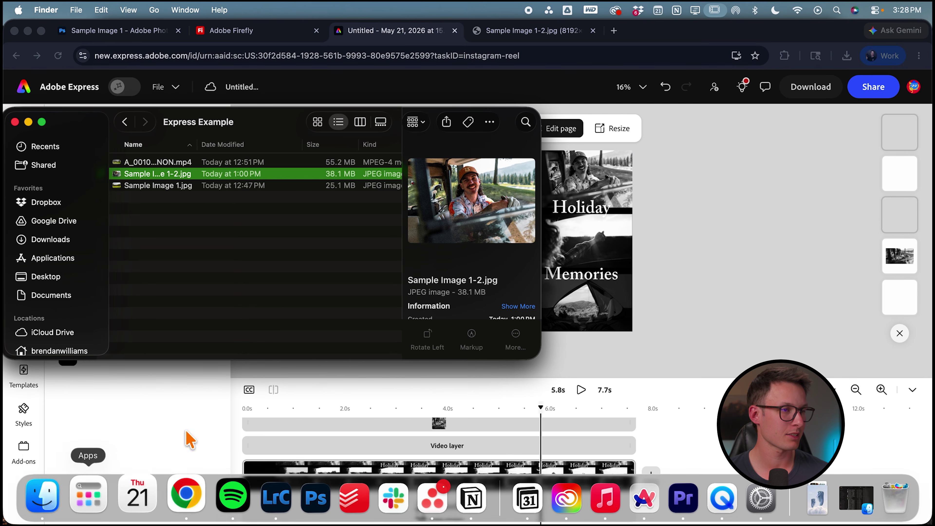
pyautogui.click(148, 186)
pyautogui.click(131, 162)
pyautogui.moveTo(132, 163); pyautogui.dragTo(585, 248)
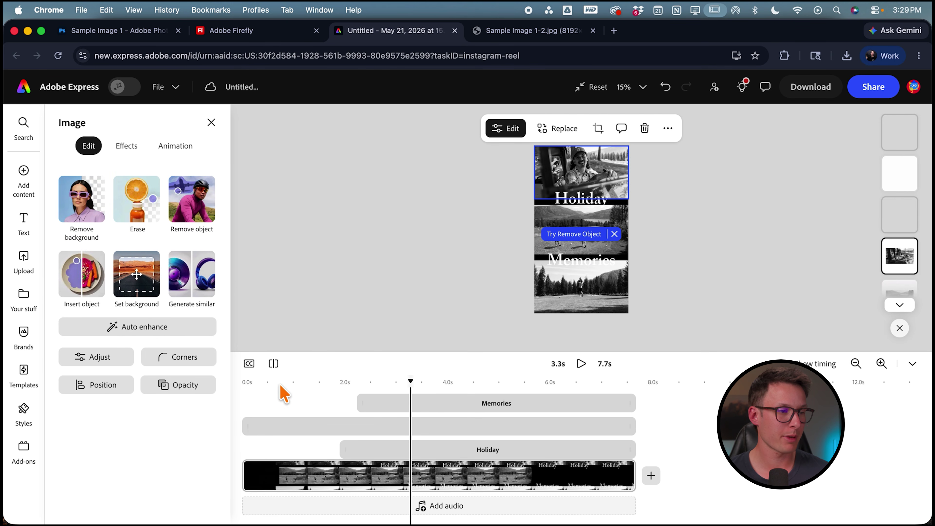
# Step: Play the reel from near its start until just past the end of the middle video clip
pyautogui.moveTo(410, 380); pyautogui.dragTo(277, 379)
pyautogui.press('space')
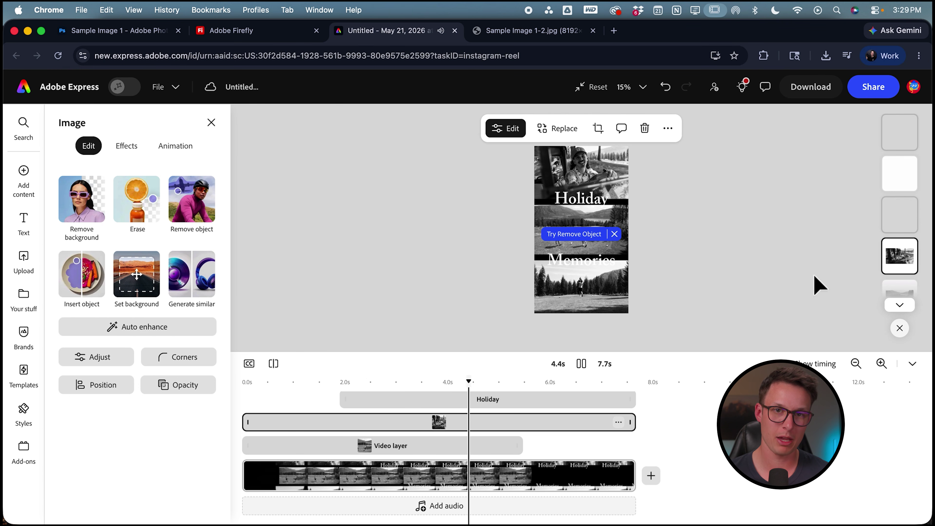
pyautogui.press('space')
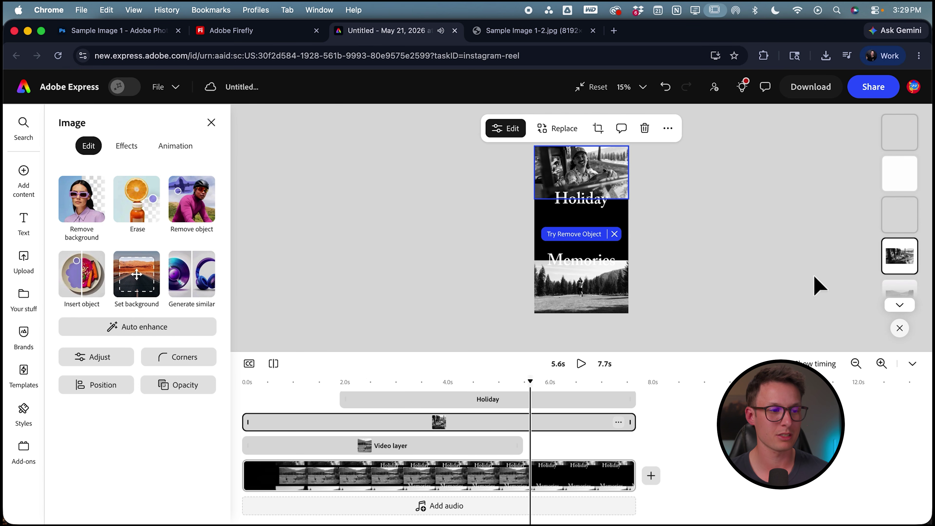
# Step: Trim the two photo layers and the Holiday and Memories title layers to end with the middle video at about 5.5 seconds
pyautogui.moveTo(631, 420); pyautogui.dragTo(522, 421)
pyautogui.moveTo(631, 398); pyautogui.dragTo(522, 399)
pyautogui.scroll(2, 530, 405)
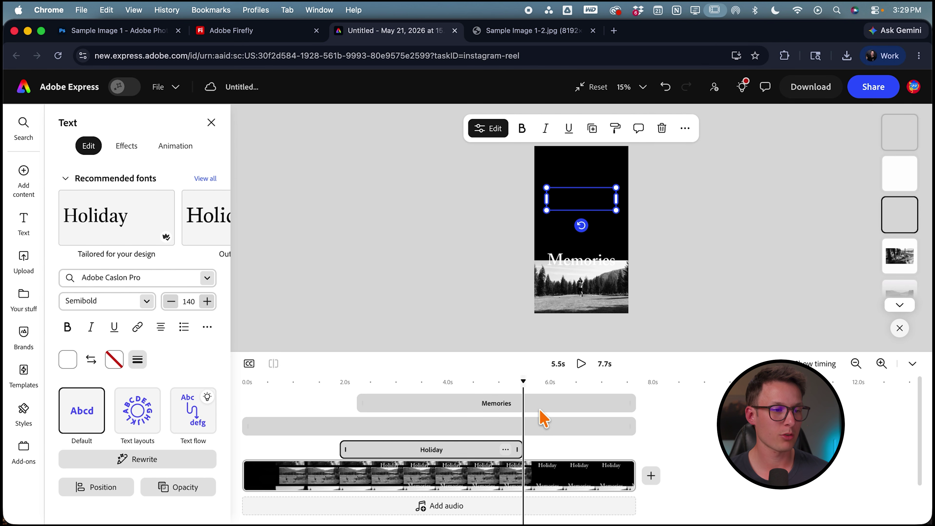
pyautogui.moveTo(625, 423); pyautogui.dragTo(524, 427)
pyautogui.moveTo(578, 398); pyautogui.dragTo(517, 403)
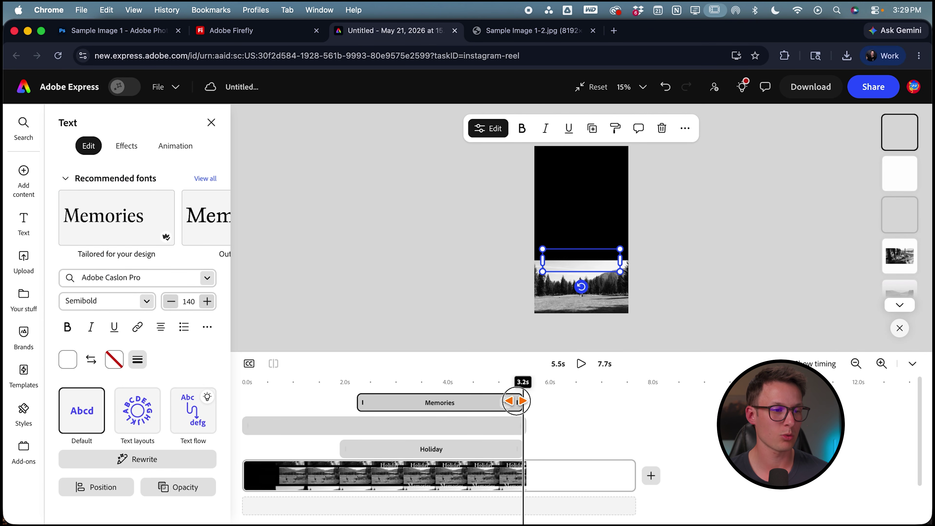
# Step: Replace the Holiday and Memories titles with "Golf" and "Trip" and give both the Classic shadow effect
pyautogui.click(456, 401)
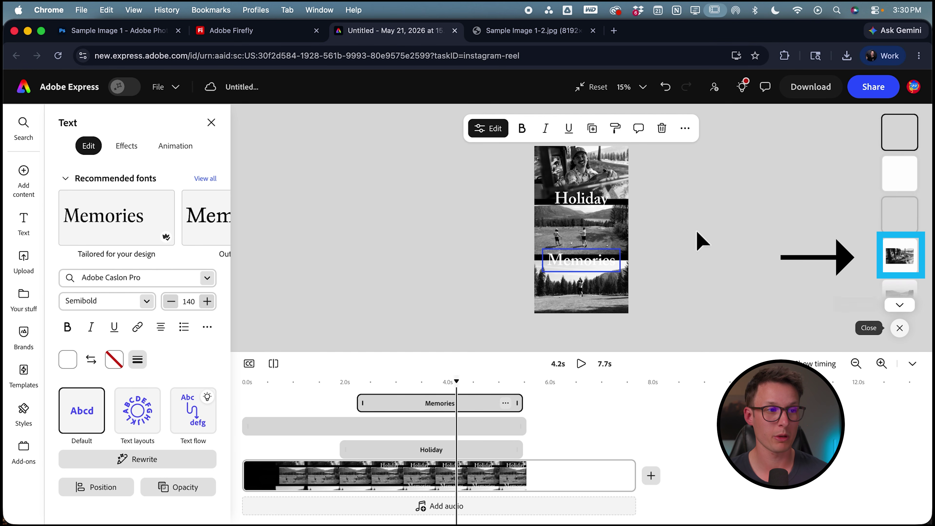
pyautogui.doubleClick(579, 258)
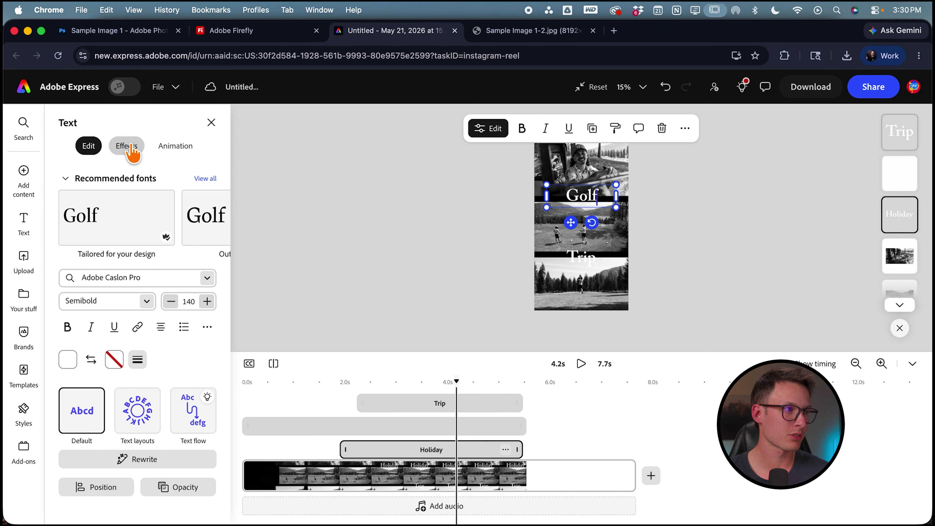
pyautogui.click(127, 148)
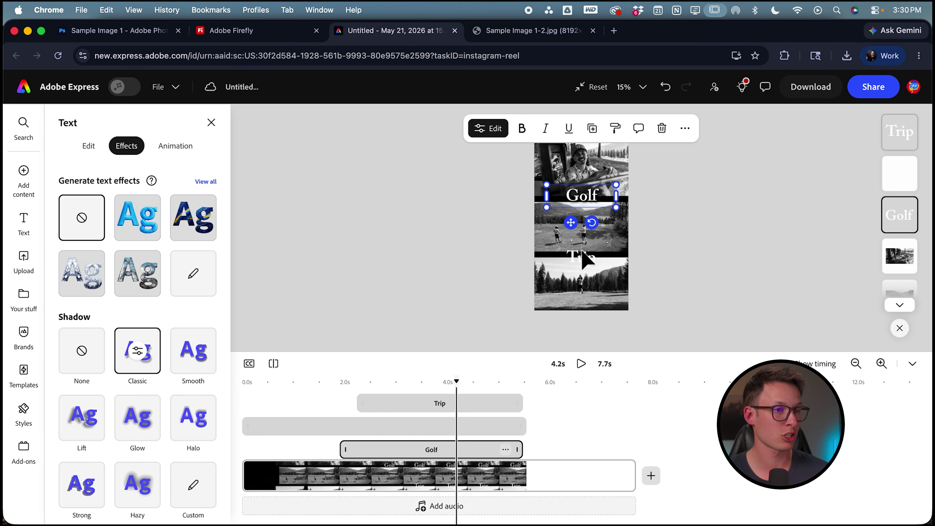
pyautogui.click(585, 258)
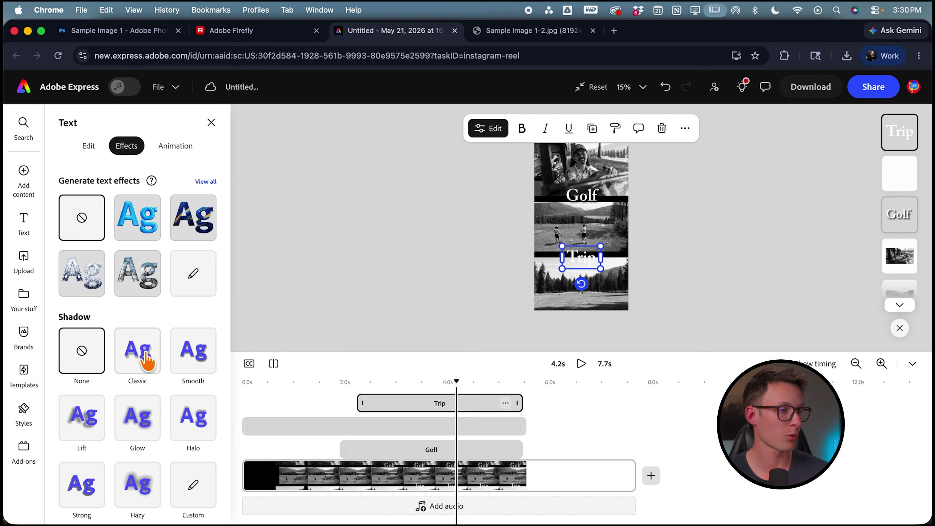
pyautogui.click(147, 355)
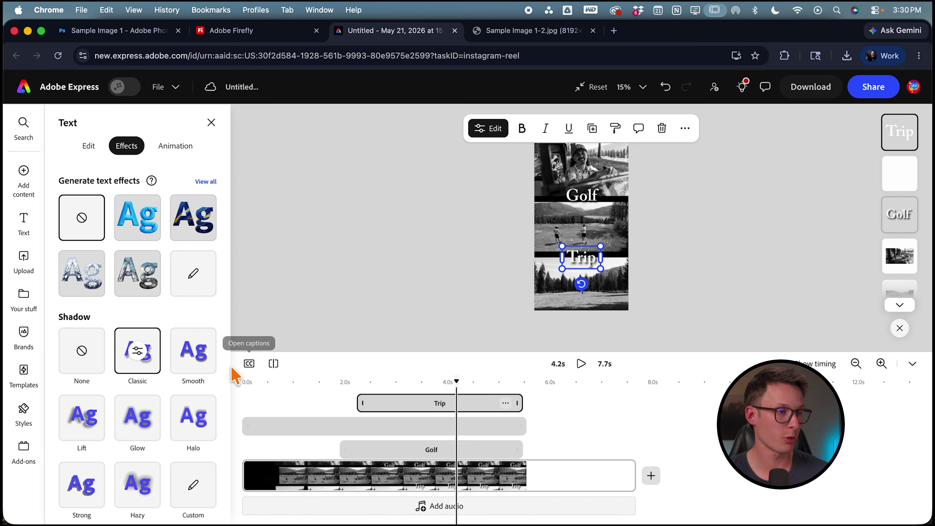
# Step: Turn the top photo, middle video and bottom photo from black and white to full color by raising their Saturation adjustment
pyautogui.click(590, 166)
pyautogui.click(89, 146)
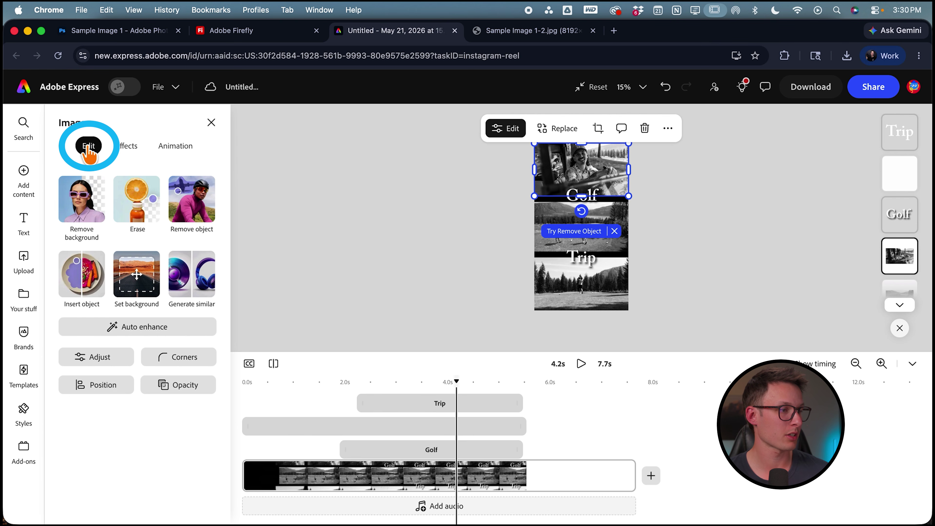
pyautogui.click(100, 356)
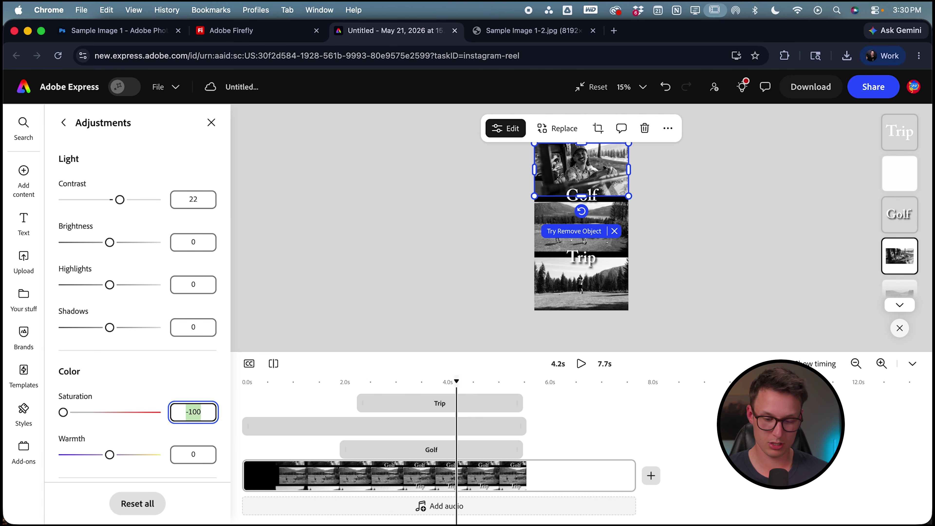
pyautogui.click(569, 292)
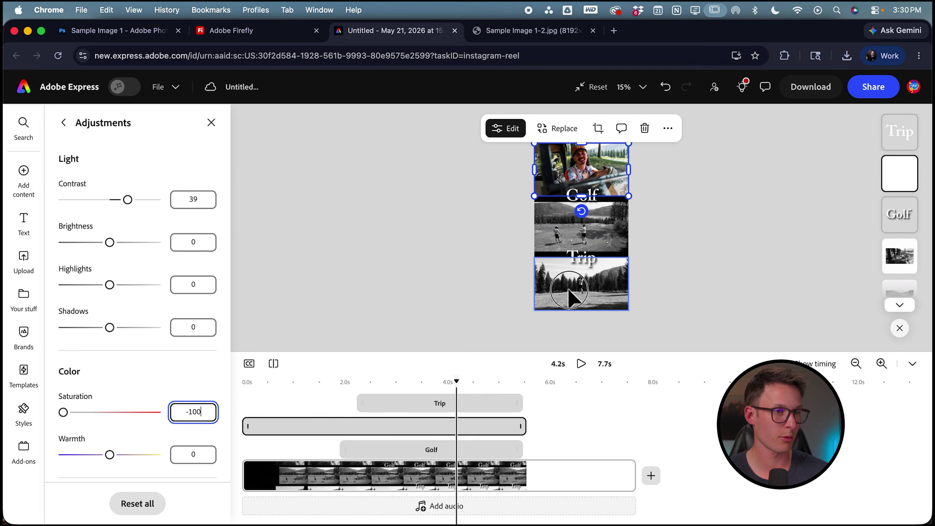
pyautogui.click(103, 359)
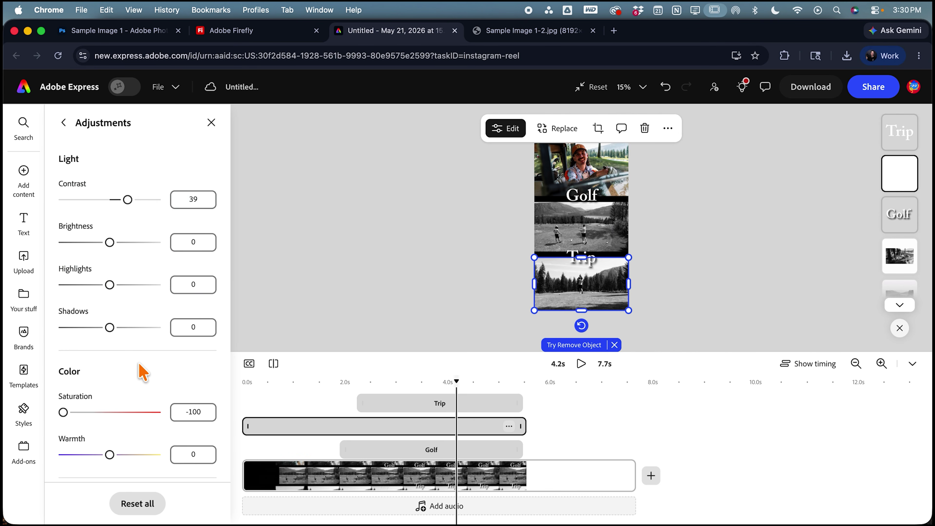
pyautogui.click(499, 287)
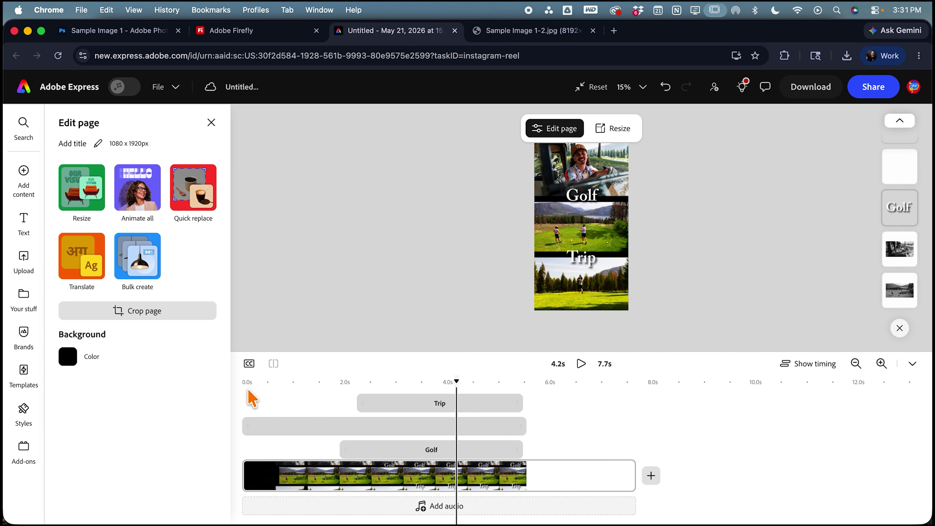
# Step: Play the recolored Golf Trip reel from the beginning of the timeline
pyautogui.moveTo(456, 387); pyautogui.dragTo(211, 376)
pyautogui.press('space')
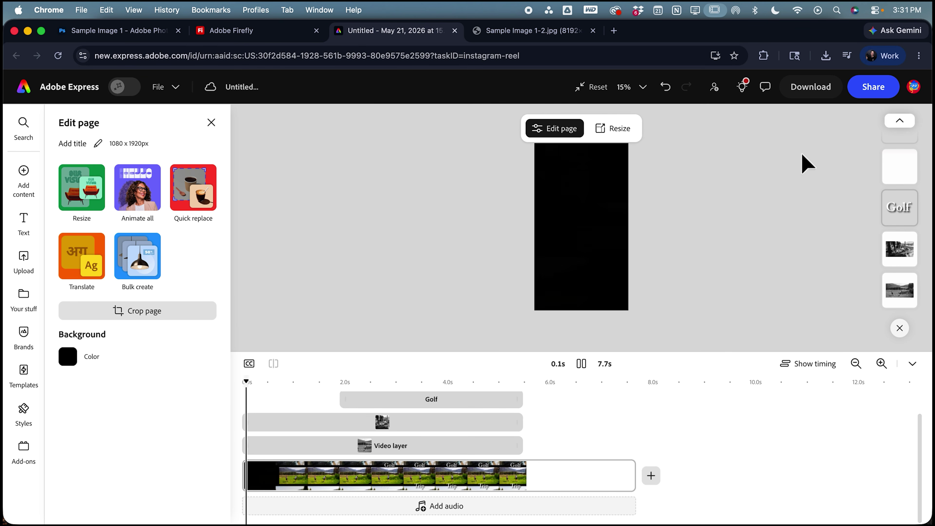